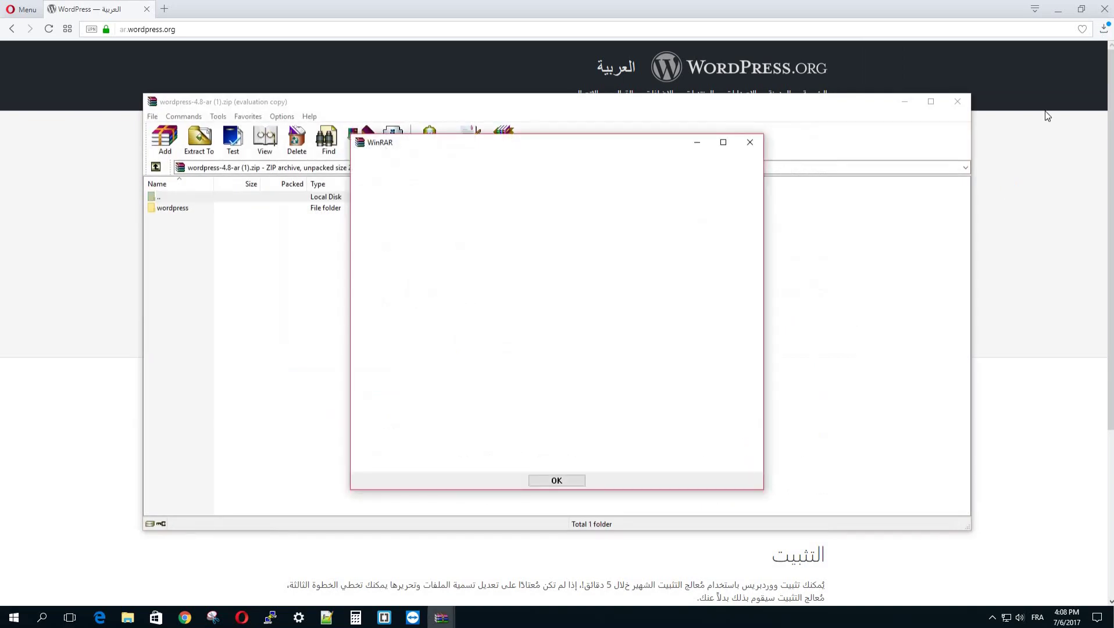
Step: Dismiss the expired WinRAR trial notice and close the downloaded WordPress 4.8 archive
{"action": "left_click", "coordinate": [748, 143]}
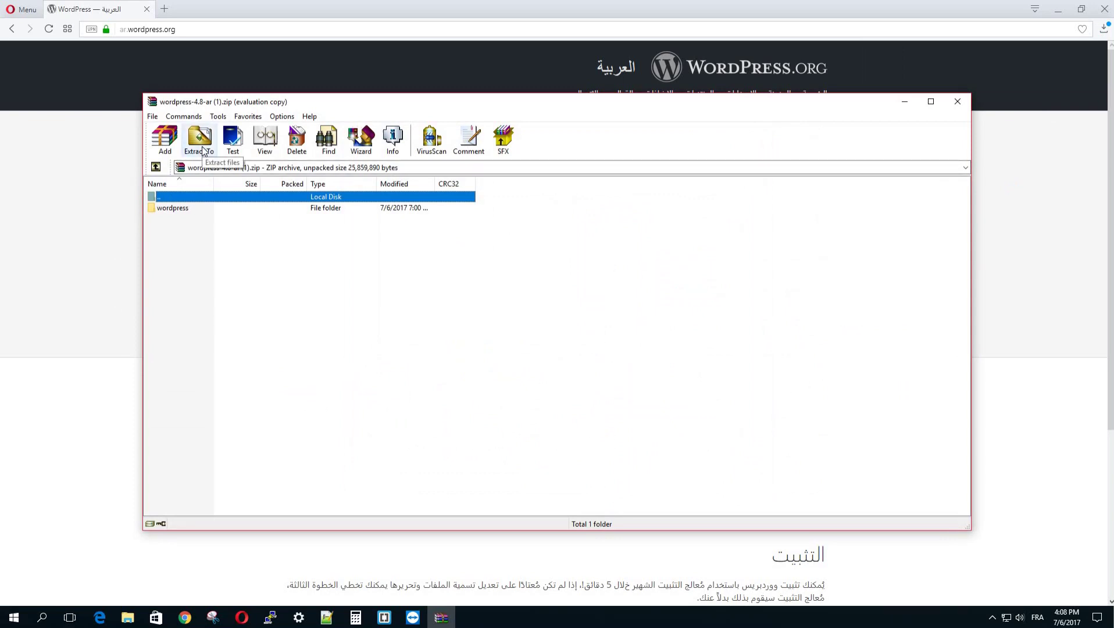
{"action": "left_click", "coordinate": [956, 101]}
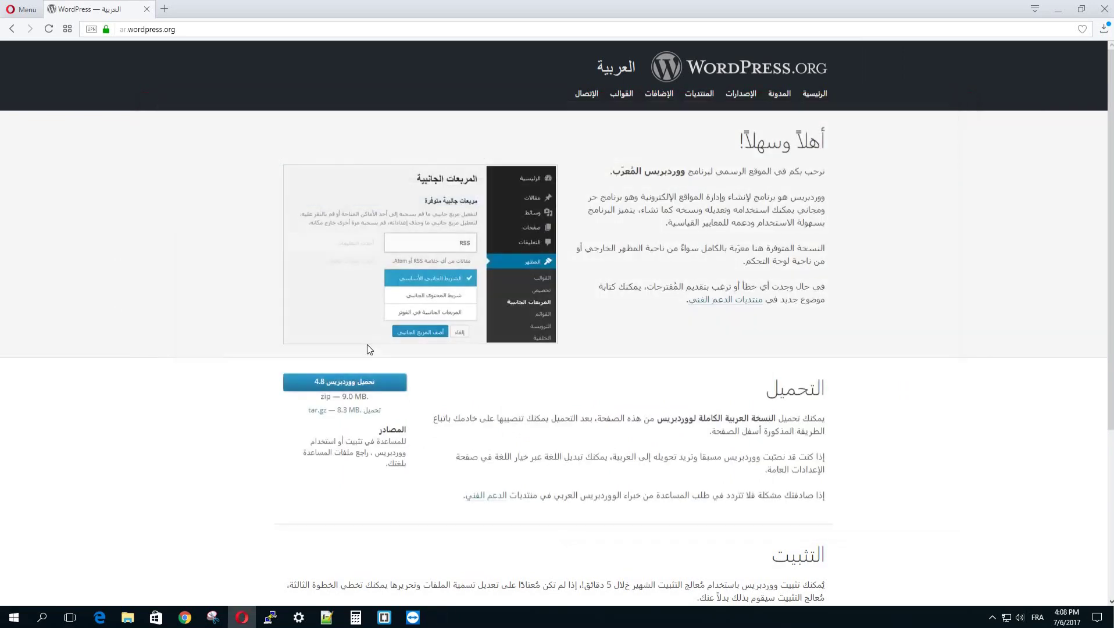
Step: Move the wordpress-4.8-ar archive from Downloads onto the Desktop
{"action": "left_click", "coordinate": [127, 617]}
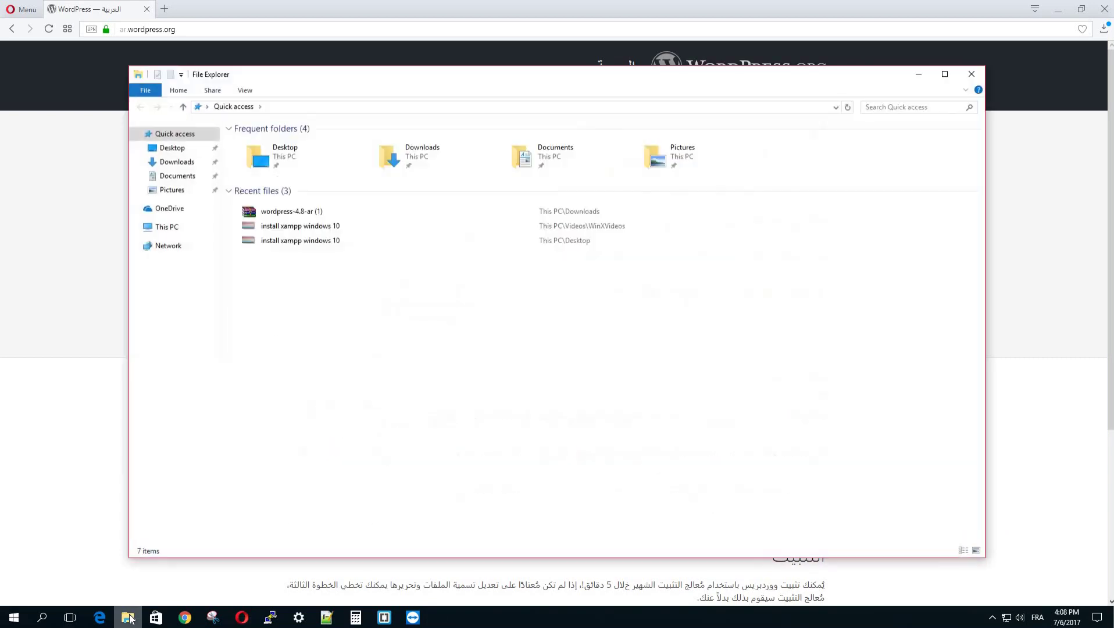
{"action": "left_click", "coordinate": [183, 166]}
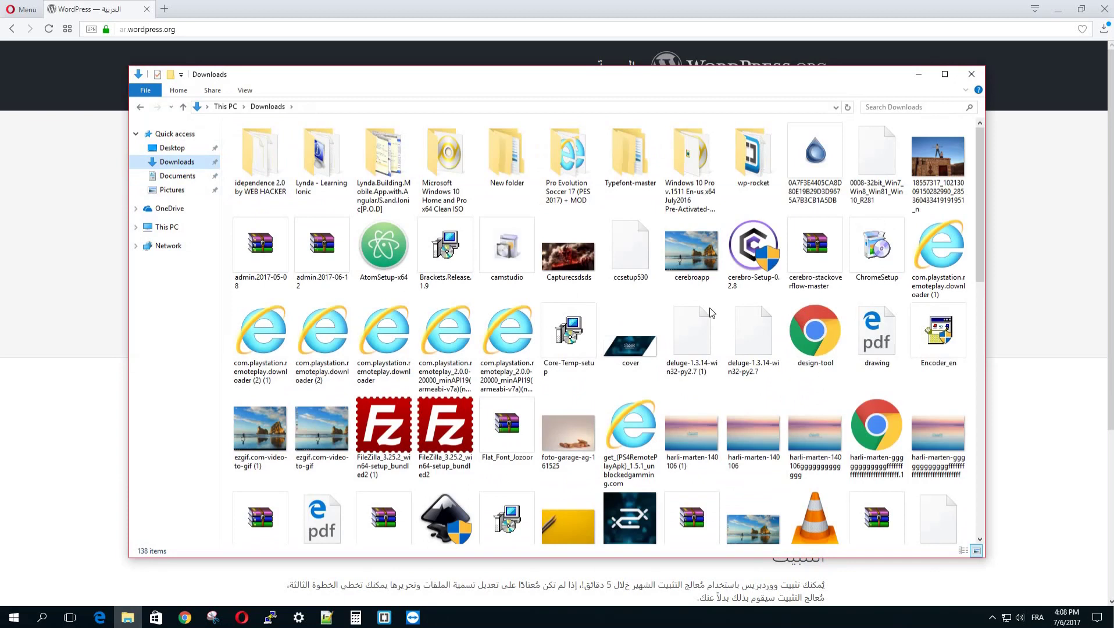
{"action": "scroll", "coordinate": [706, 294], "scroll_direction": "down", "scroll_amount": 10}
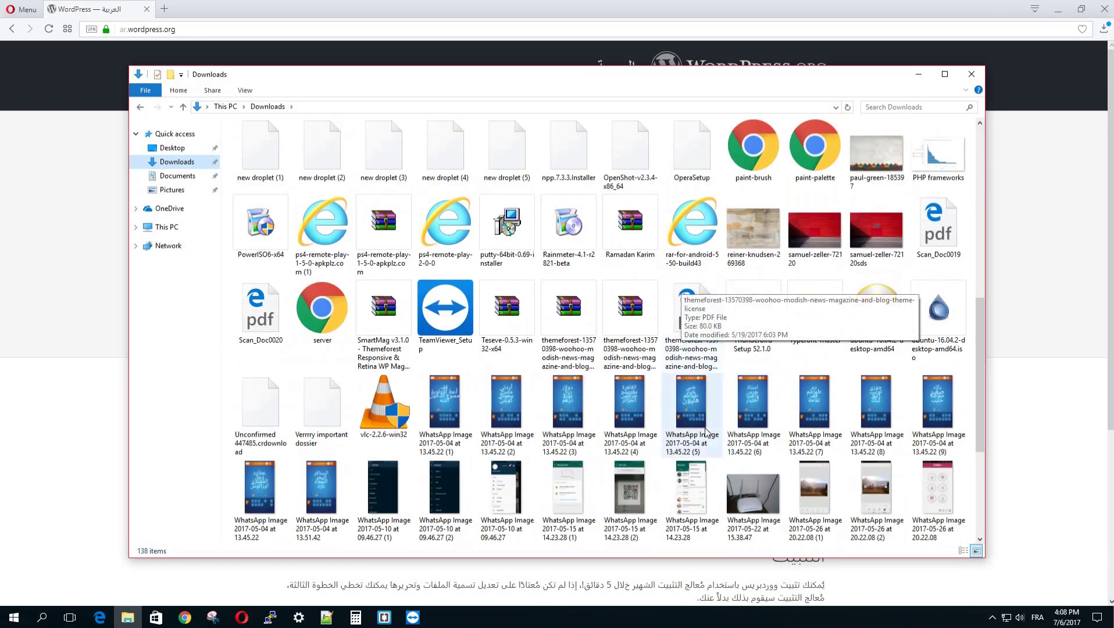
{"action": "scroll", "coordinate": [705, 432], "scroll_direction": "down", "scroll_amount": 3}
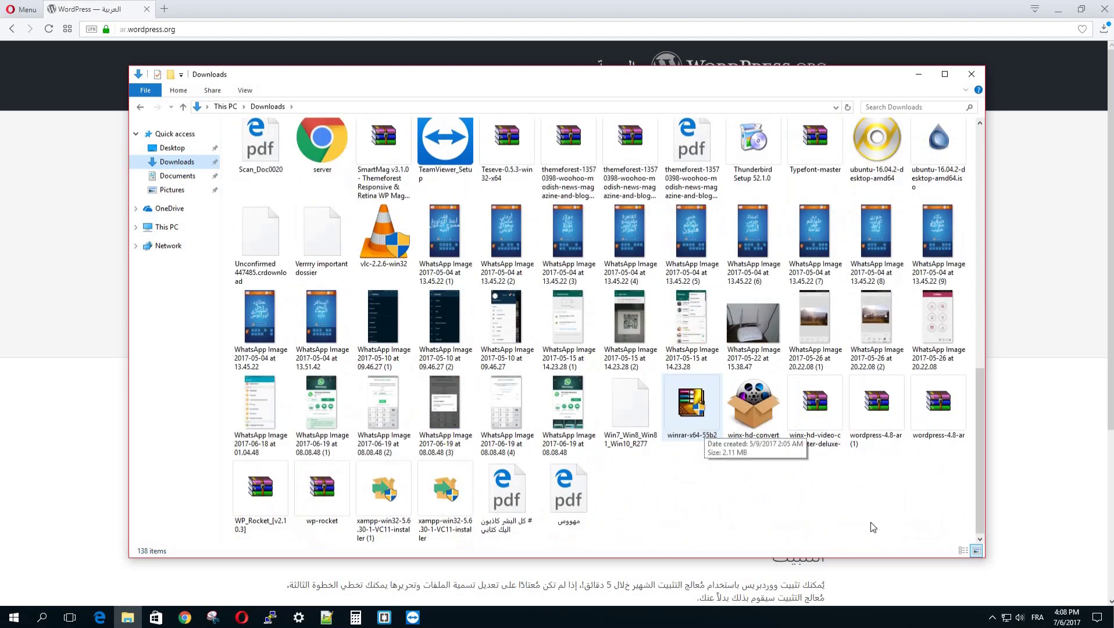
{"action": "left_click_drag", "start_coordinate": [949, 421], "coordinate": [176, 151]}
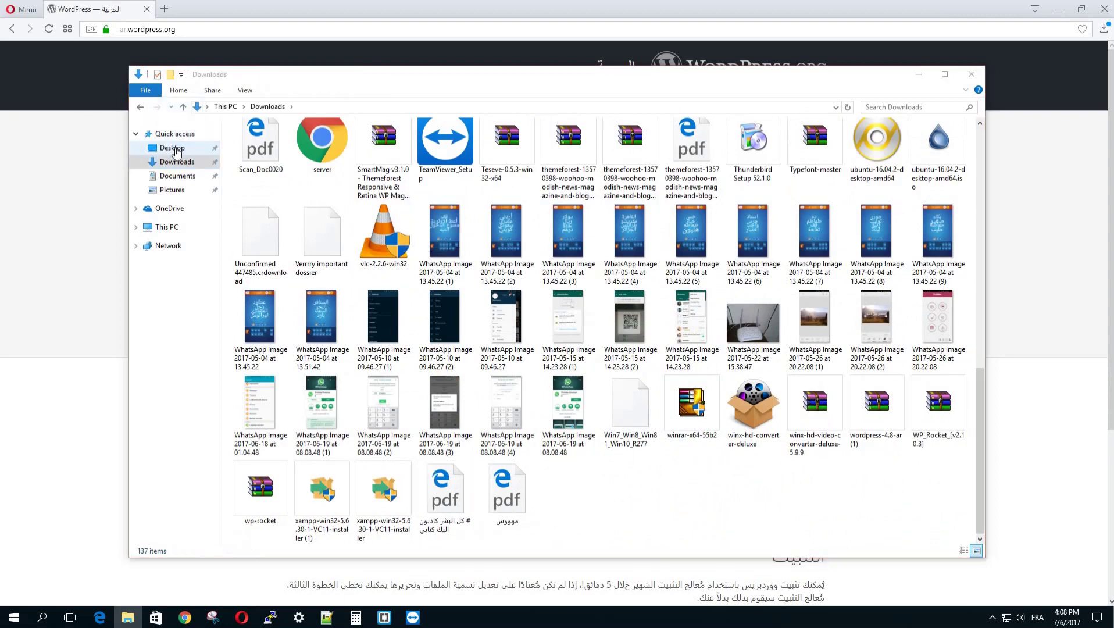
{"action": "left_click", "coordinate": [174, 148]}
Step: Copy the wordpress-4.8-ar archive from the desktop
{"action": "left_click", "coordinate": [970, 74]}
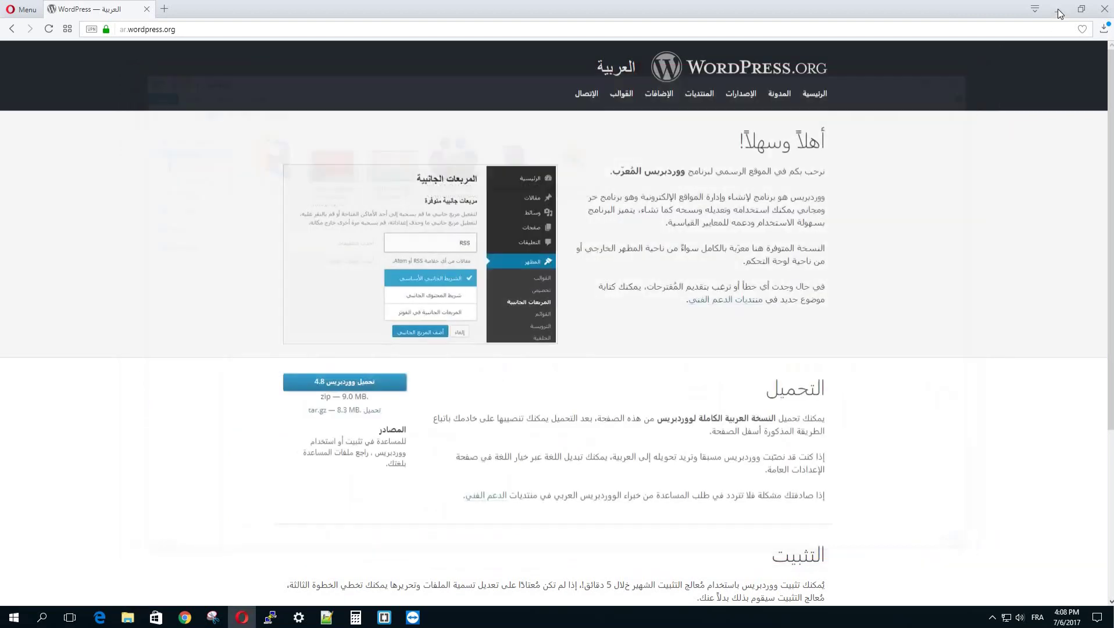
{"action": "left_click", "coordinate": [1057, 8]}
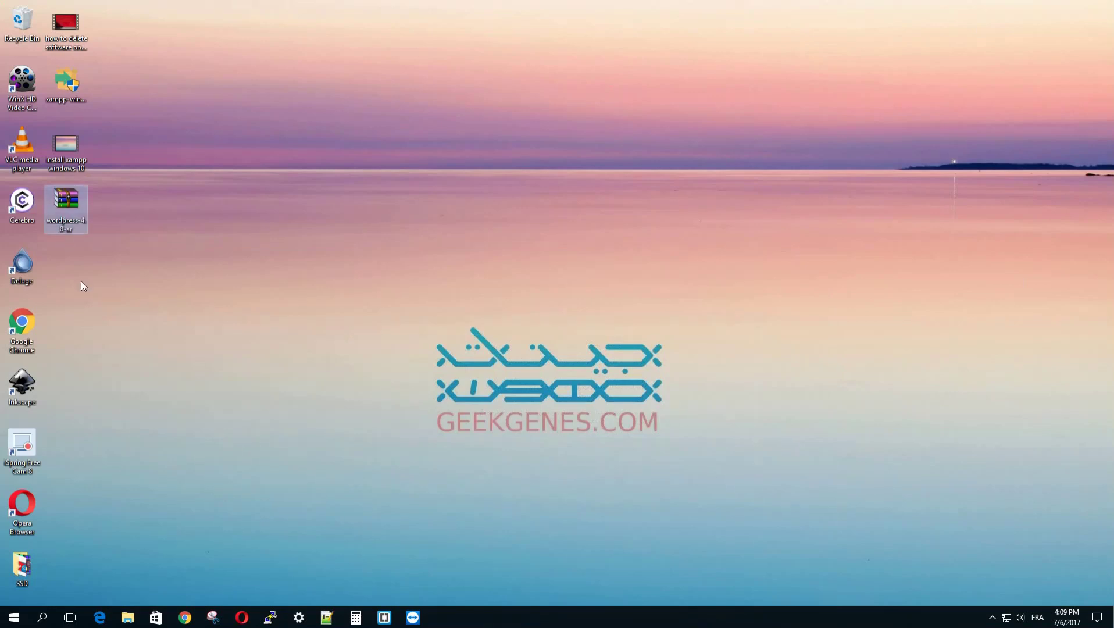
{"action": "right_click", "coordinate": [66, 207]}
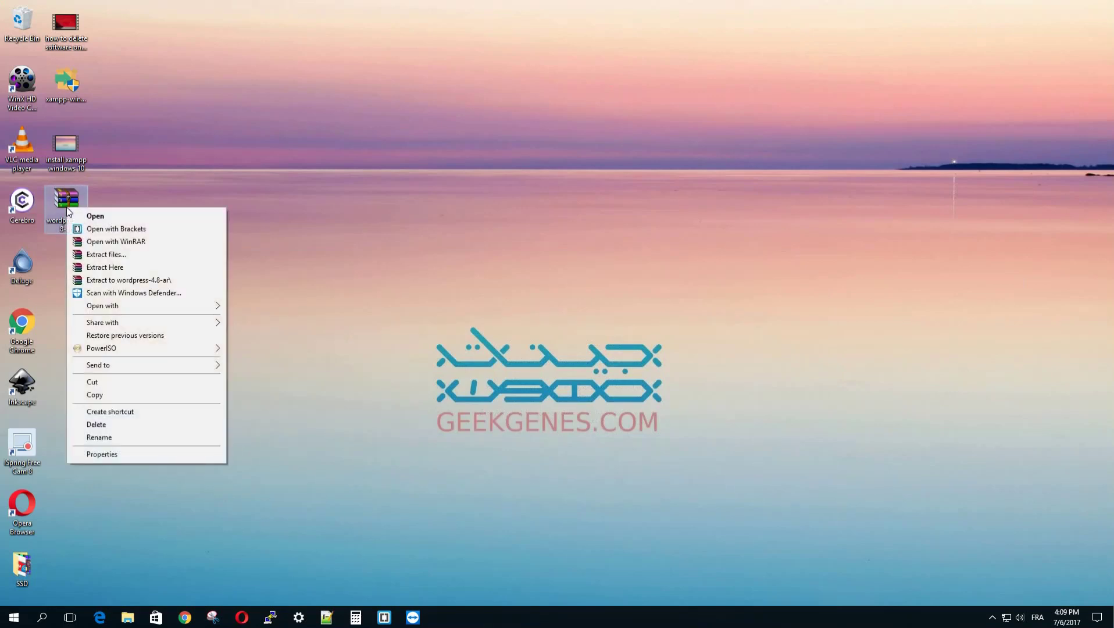
{"action": "left_click", "coordinate": [104, 390]}
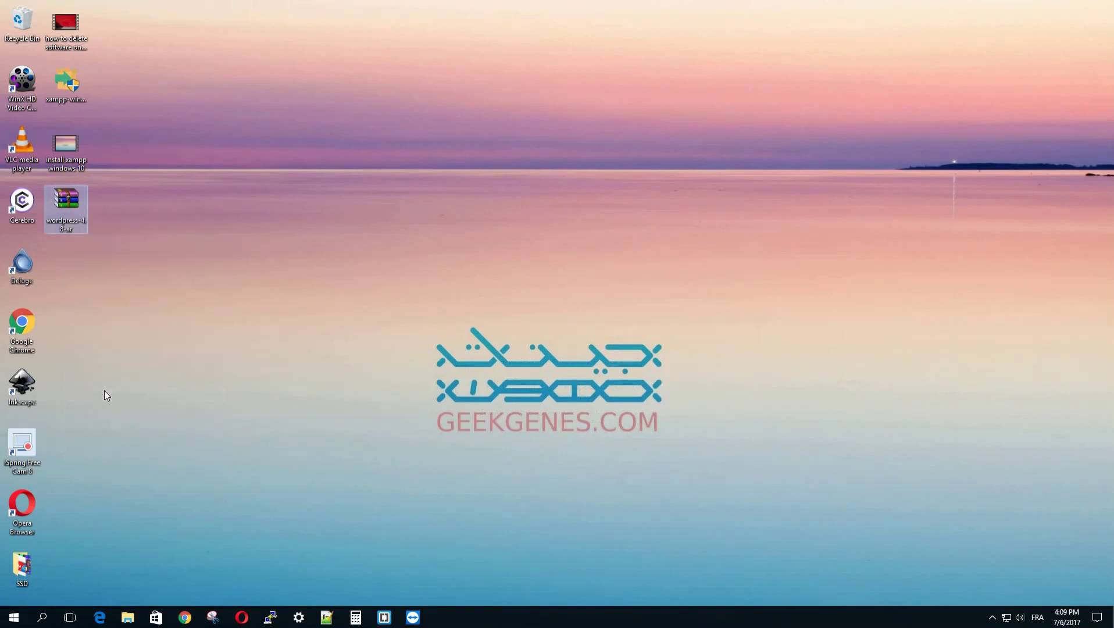
{"action": "left_click", "coordinate": [127, 617]}
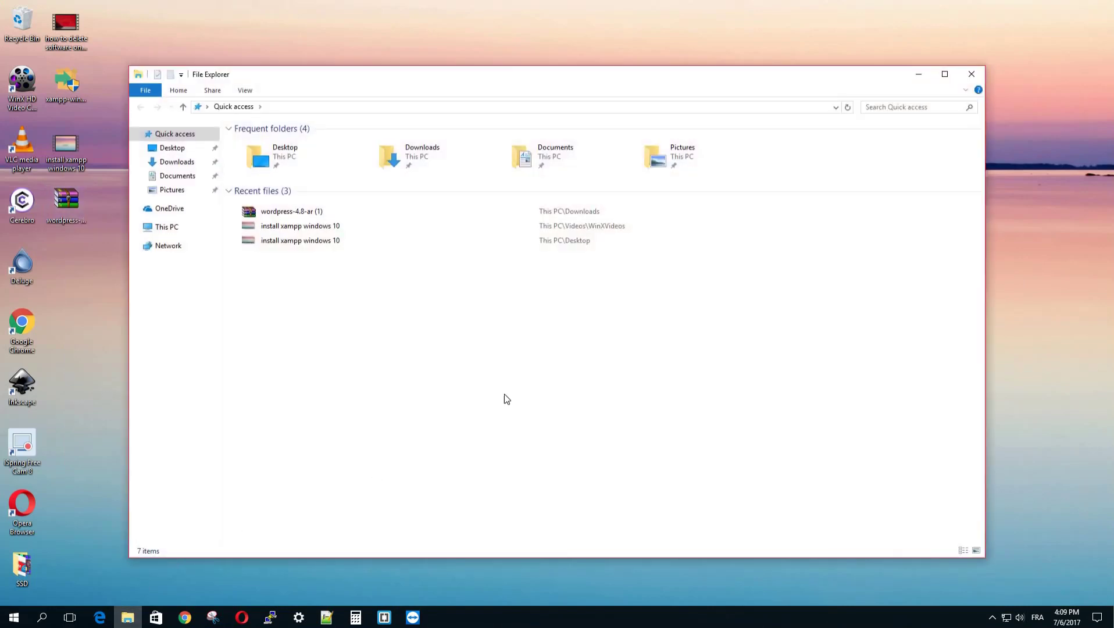
Step: Paste the wordpress-4.8-ar archive into C:\xampp\htdocs
{"action": "left_click", "coordinate": [173, 228]}
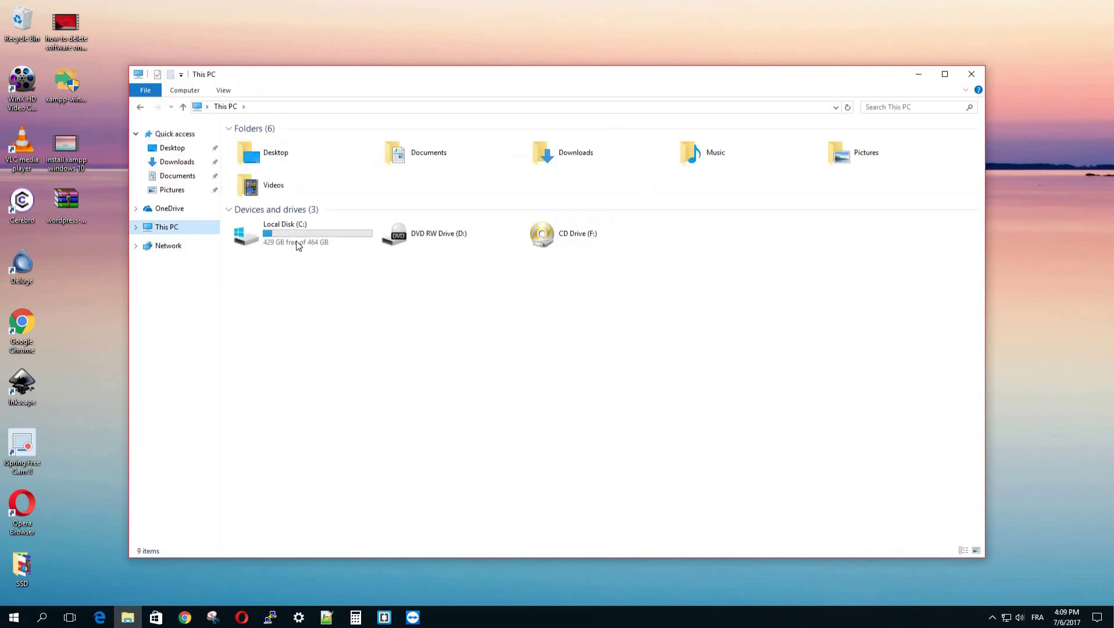
{"action": "double_click", "coordinate": [294, 237]}
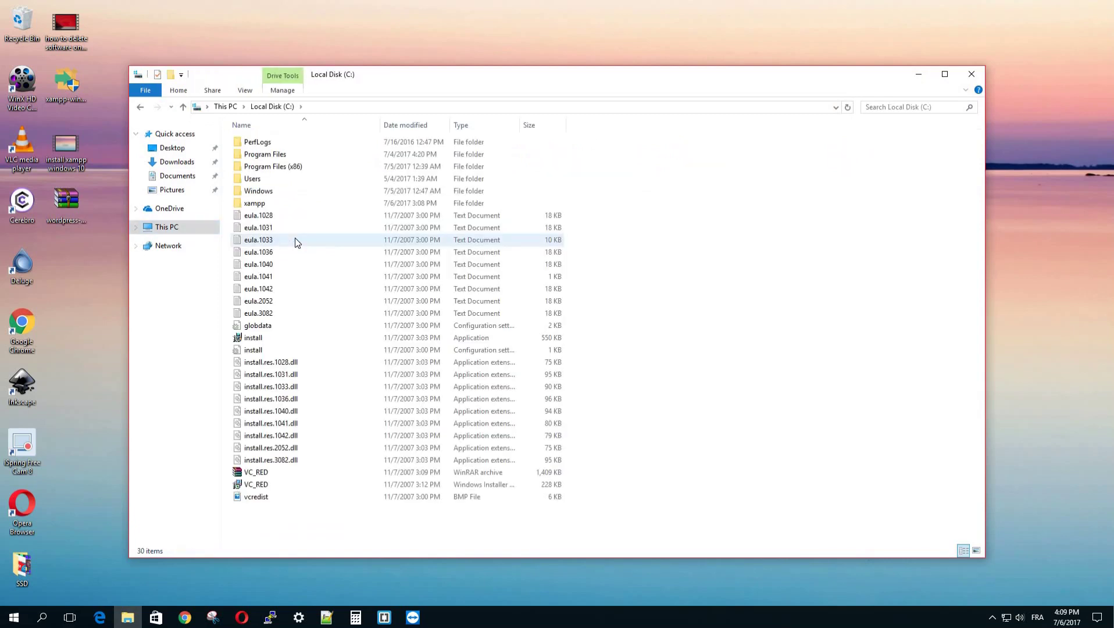
{"action": "double_click", "coordinate": [281, 202]}
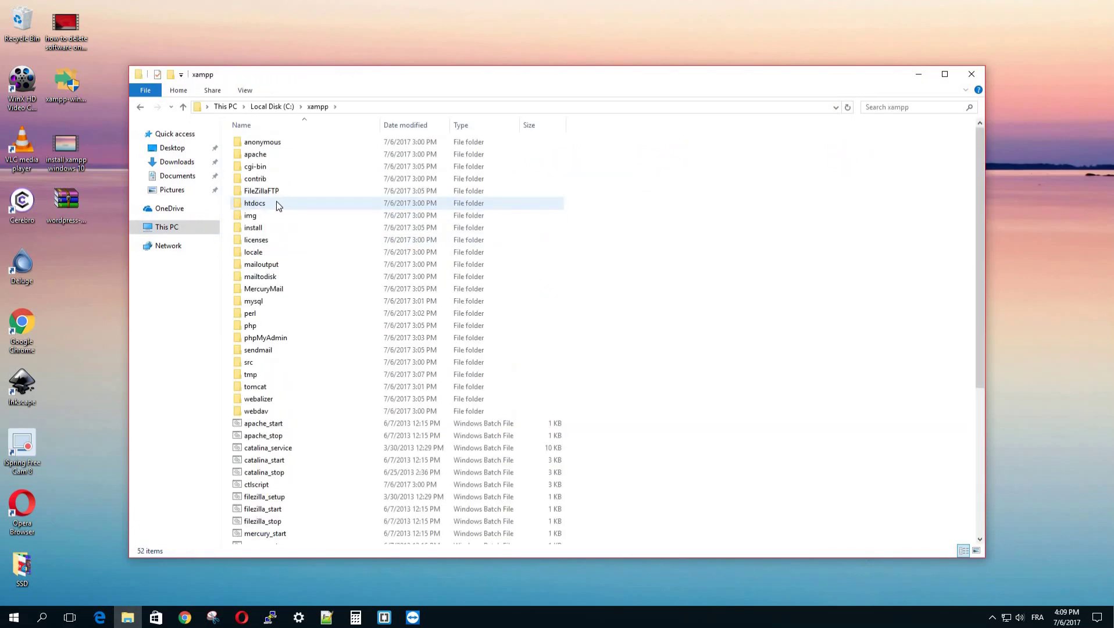
{"action": "double_click", "coordinate": [276, 202]}
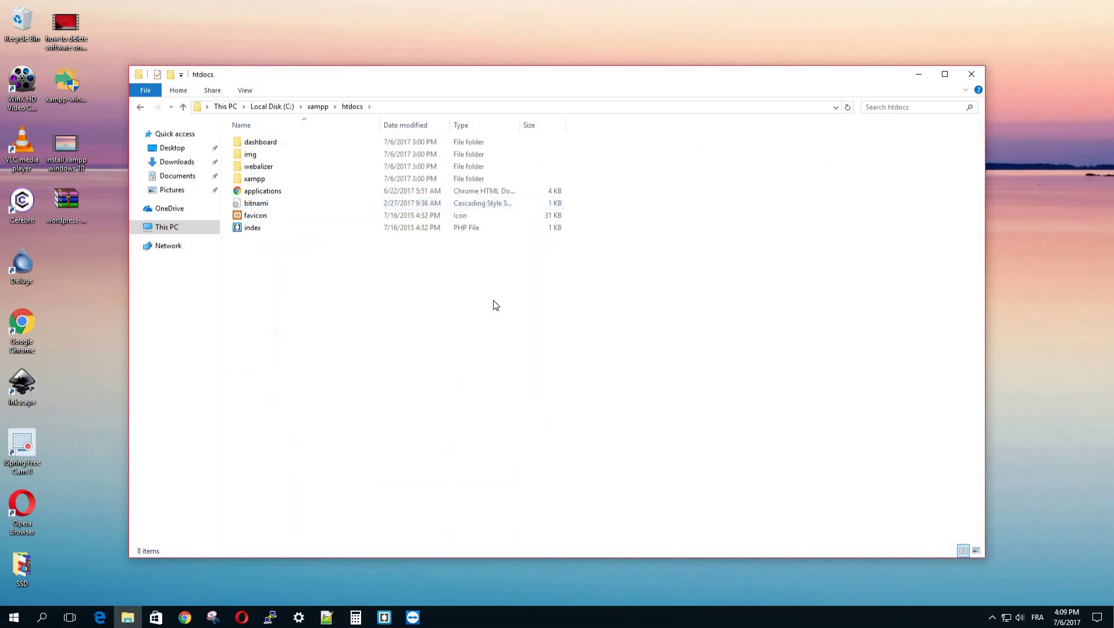
{"action": "right_click", "coordinate": [322, 313]}
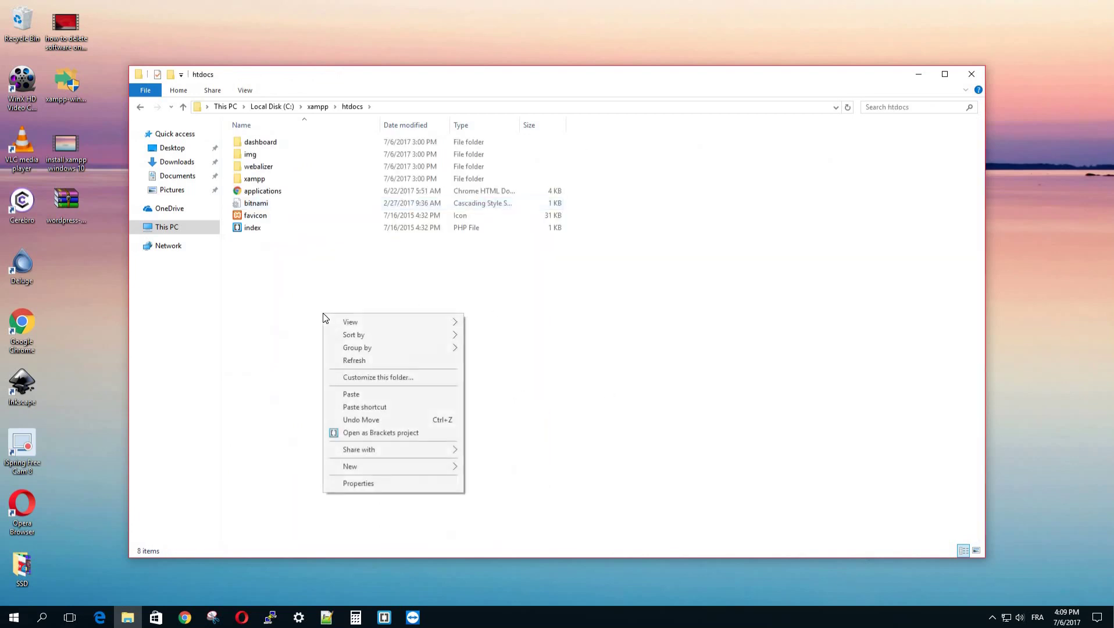
{"action": "left_click", "coordinate": [376, 398]}
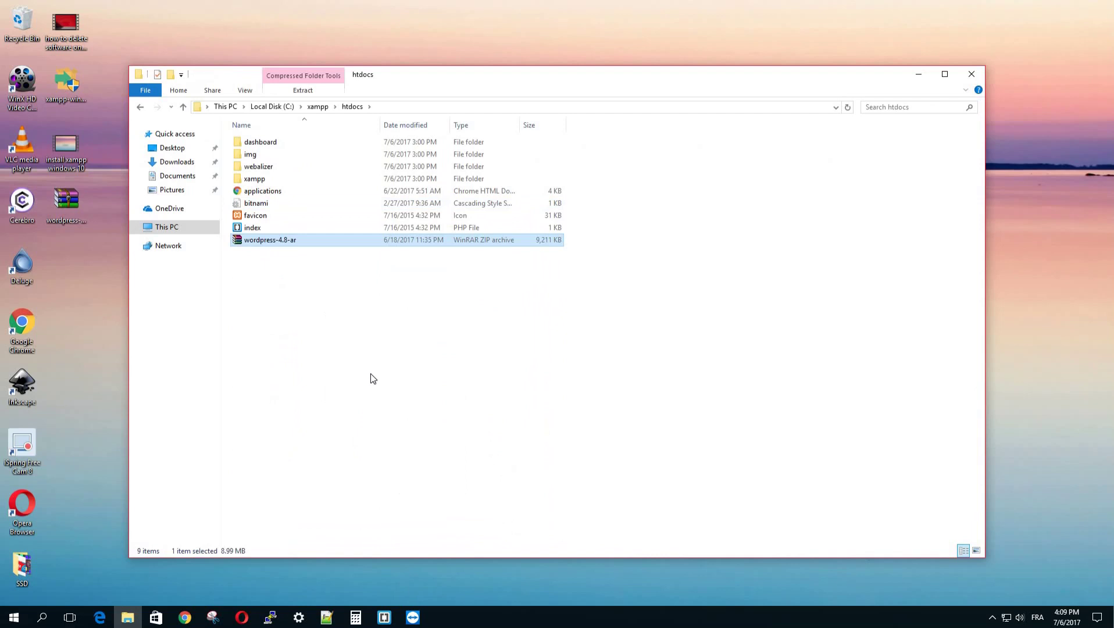
Step: Extract the archive here, creating a wordpress folder in htdocs
{"action": "right_click", "coordinate": [271, 241]}
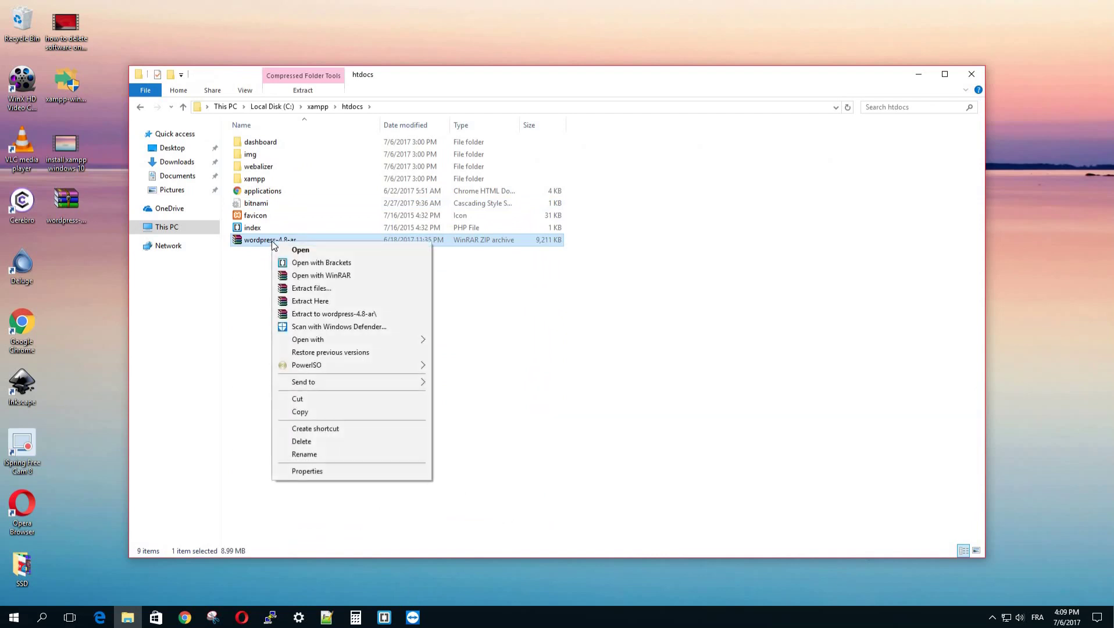
{"action": "left_click", "coordinate": [361, 300]}
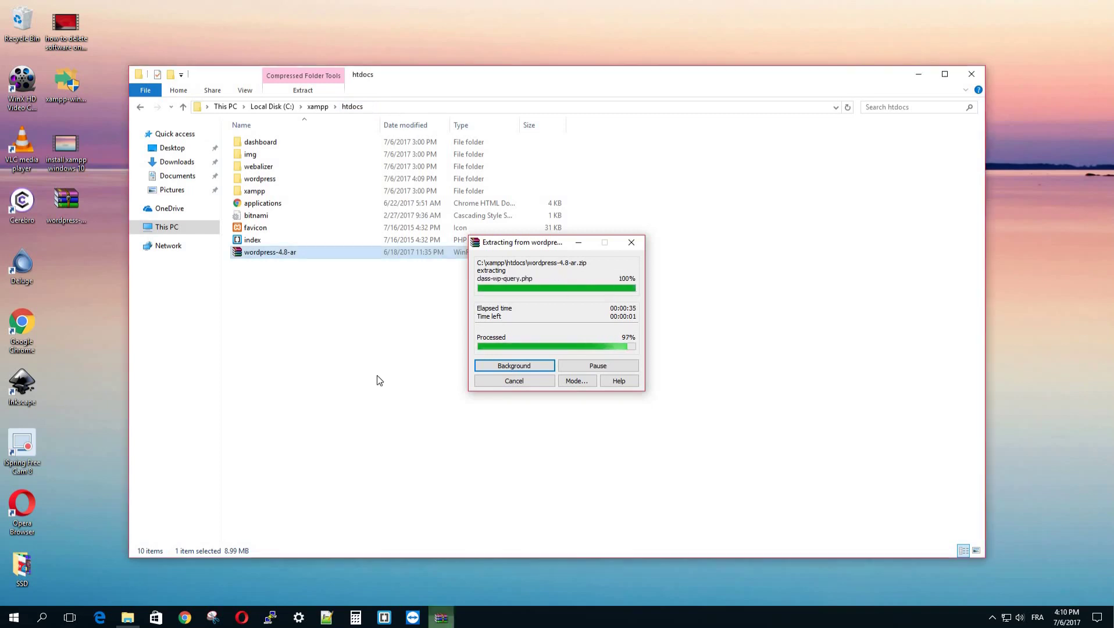
Step: Delete the zip and check the extracted wordpress folder's files
{"action": "right_click", "coordinate": [269, 256]}
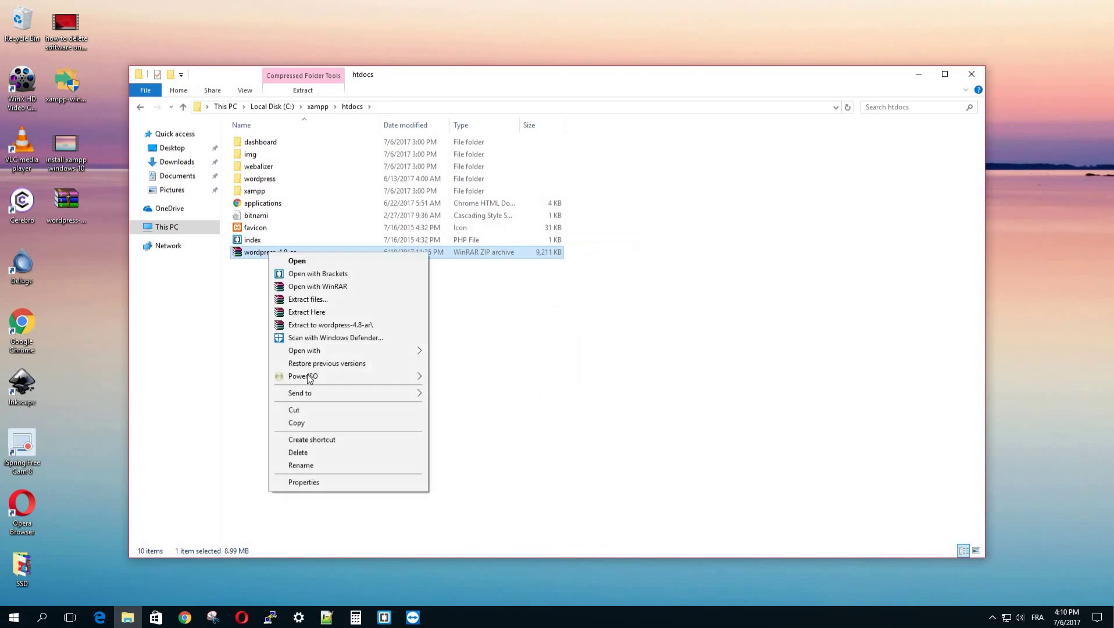
{"action": "left_click", "coordinate": [317, 452]}
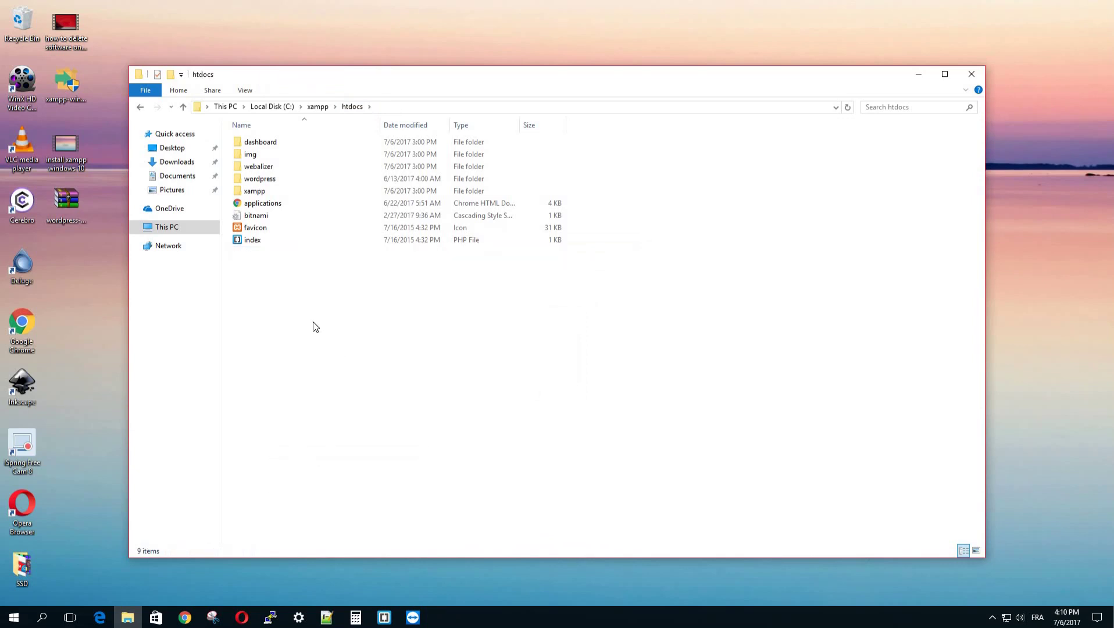
{"action": "double_click", "coordinate": [286, 180]}
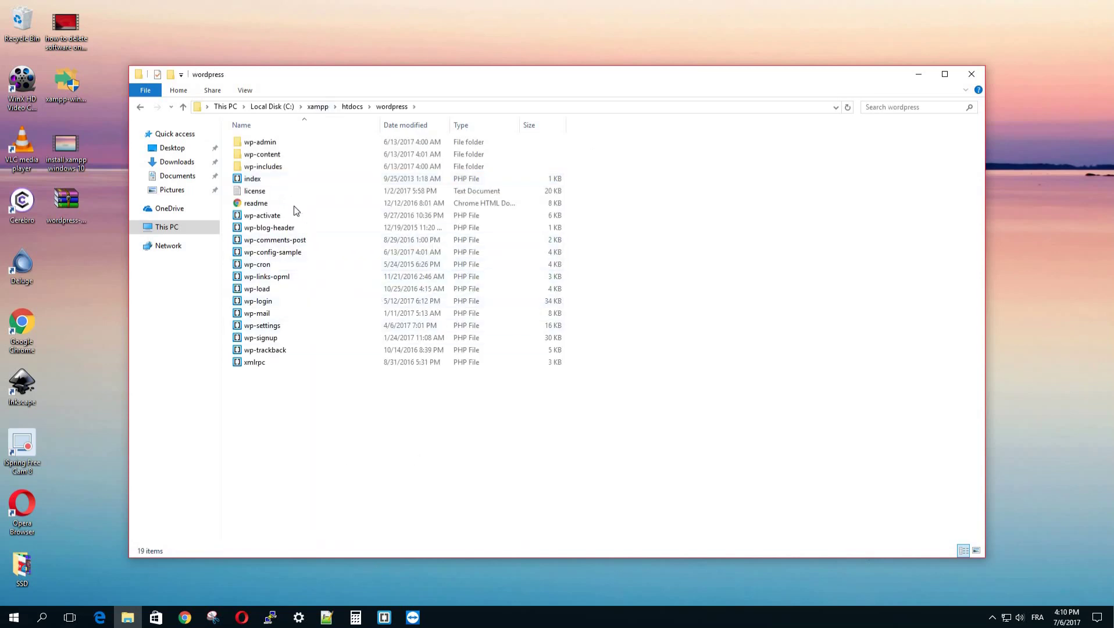
{"action": "left_click", "coordinate": [242, 617]}
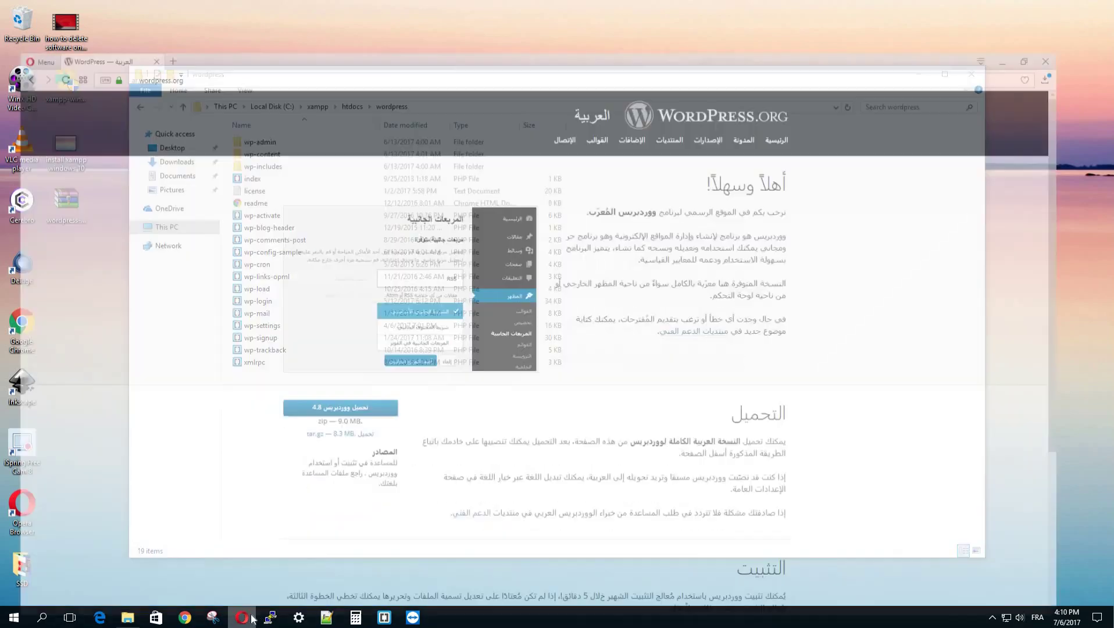
Step: Load localhost/wordpress in a new tab and find the connection refused
{"action": "left_click", "coordinate": [163, 9]}
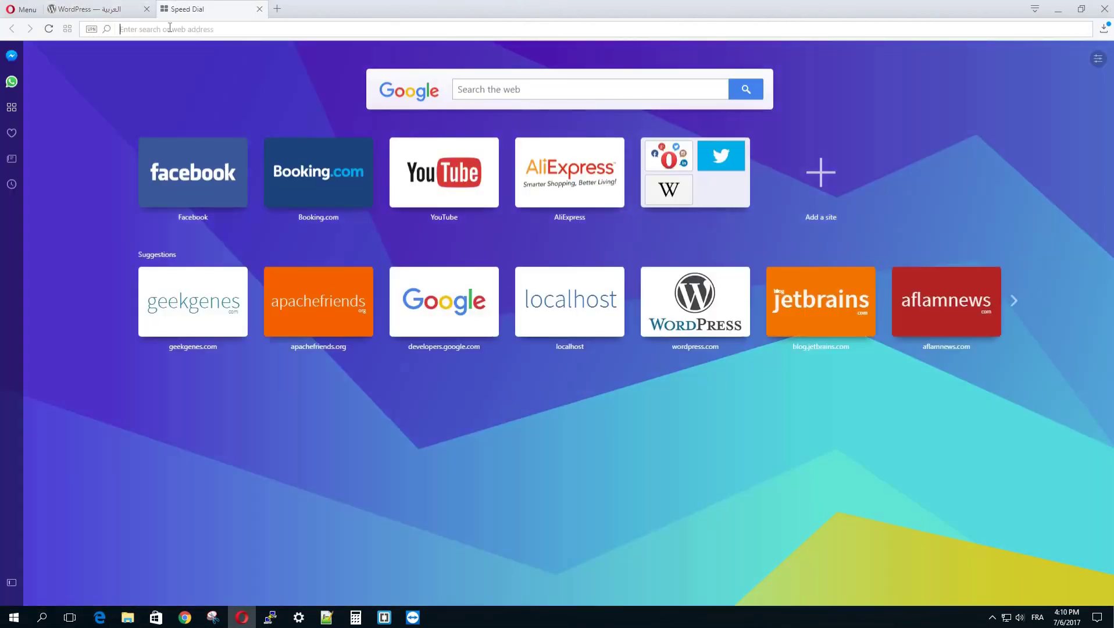
{"action": "type", "text": "loca"}
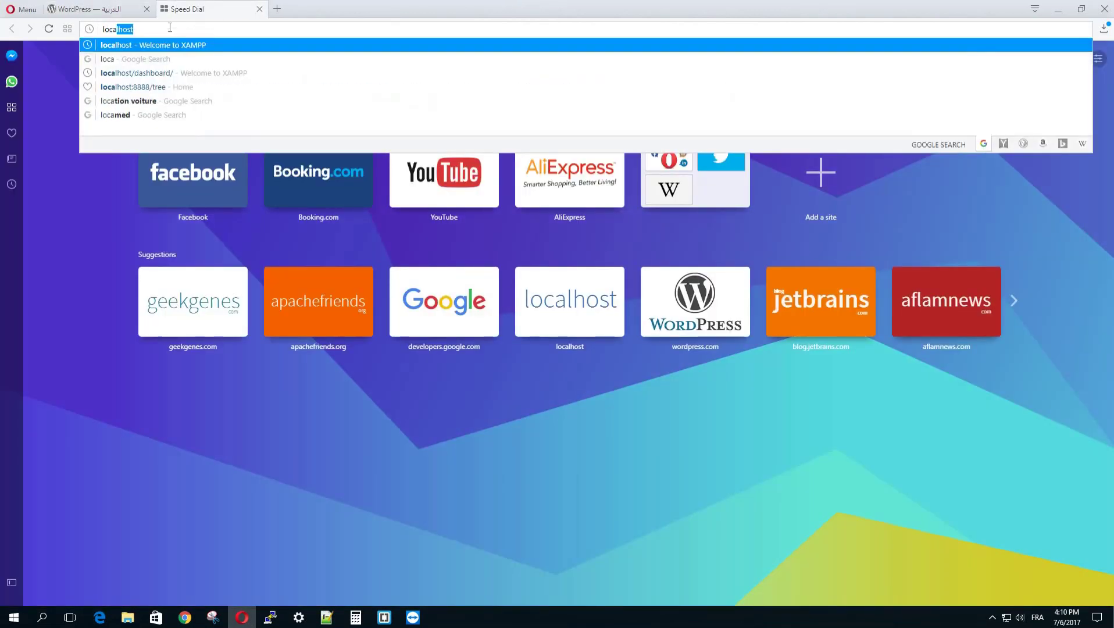
{"action": "type", "text": "lhost"}
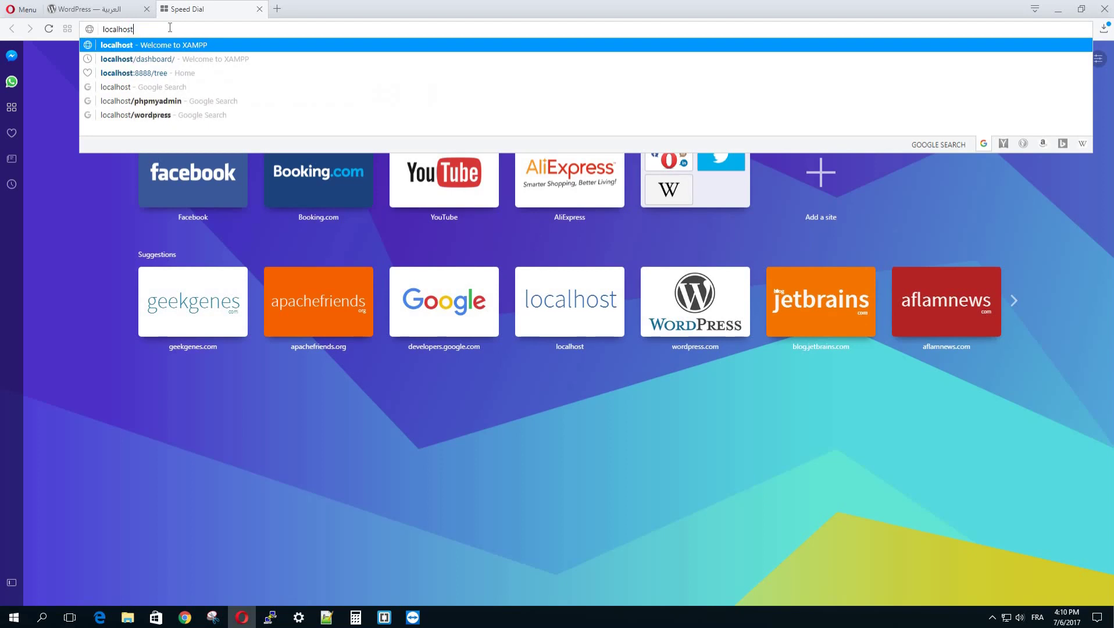
{"action": "type", "text": "/wordpre"}
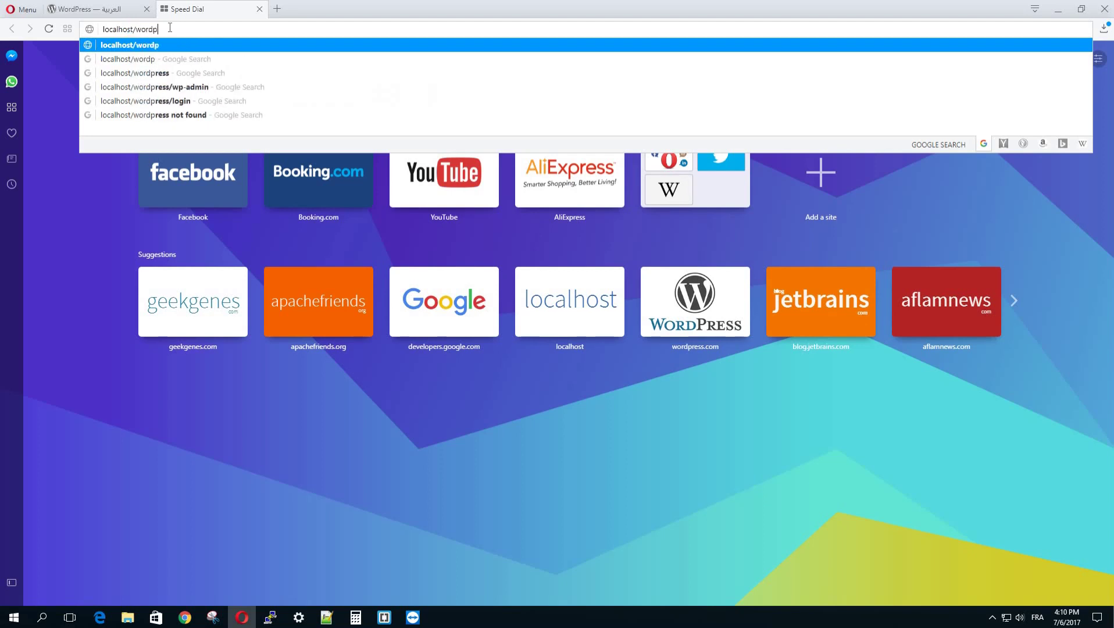
{"action": "type", "text": "ss"}
{"action": "key", "text": "Return"}
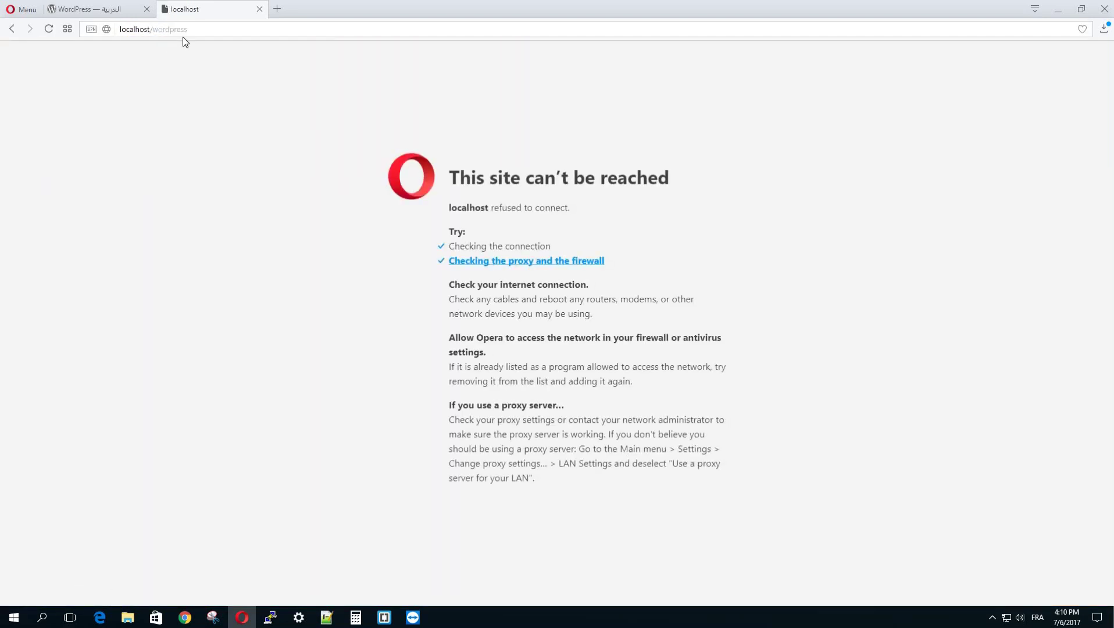
{"action": "left_click", "coordinate": [128, 617]}
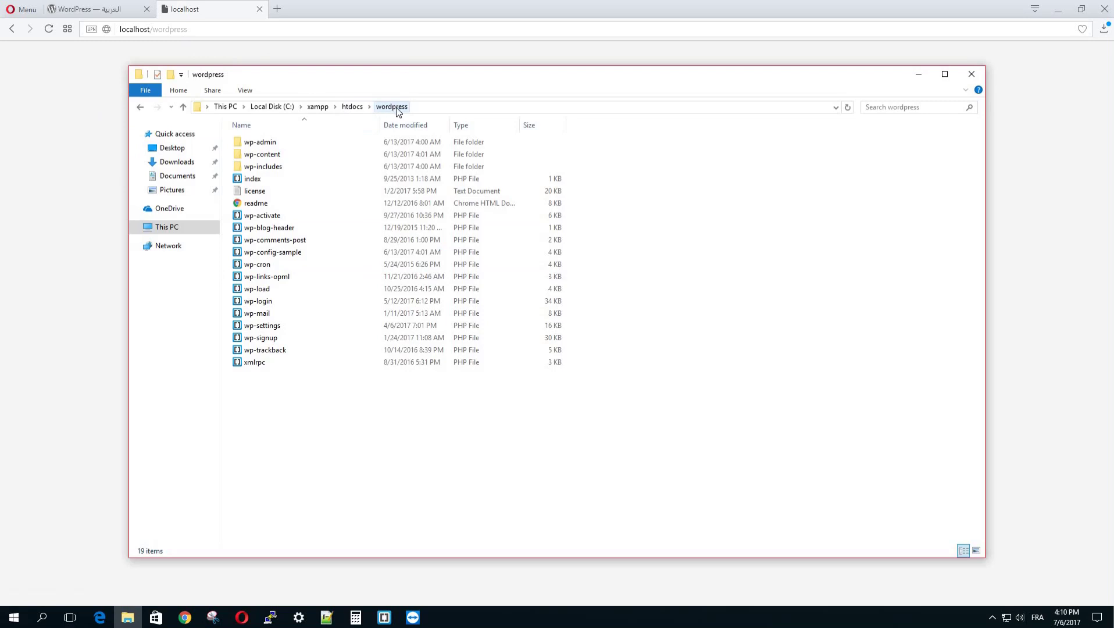
{"action": "left_click", "coordinate": [202, 6]}
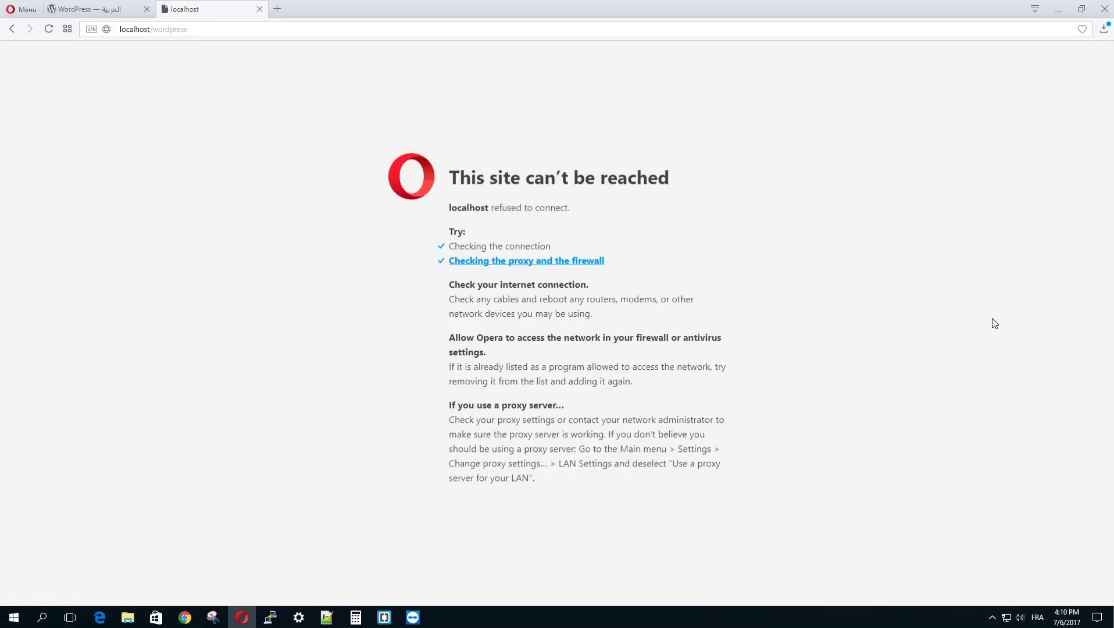
Step: Relaunch XAMPP Control Panel from the Start menu and start the Apache and MySQL servers
{"action": "left_click", "coordinate": [992, 616]}
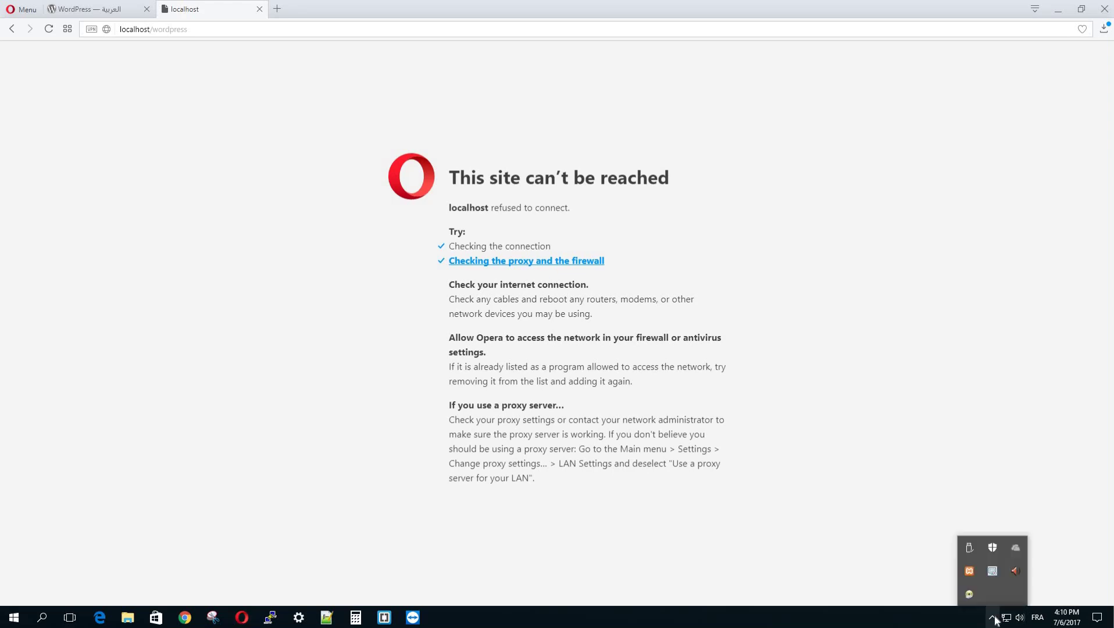
{"action": "left_click", "coordinate": [969, 571]}
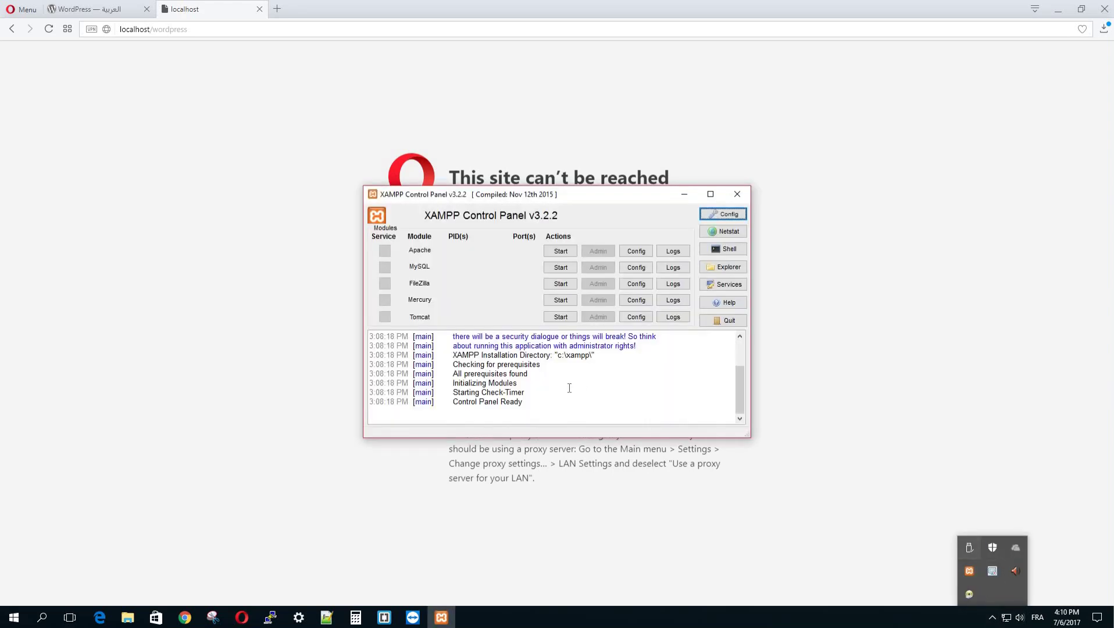
{"action": "left_click", "coordinate": [737, 194]}
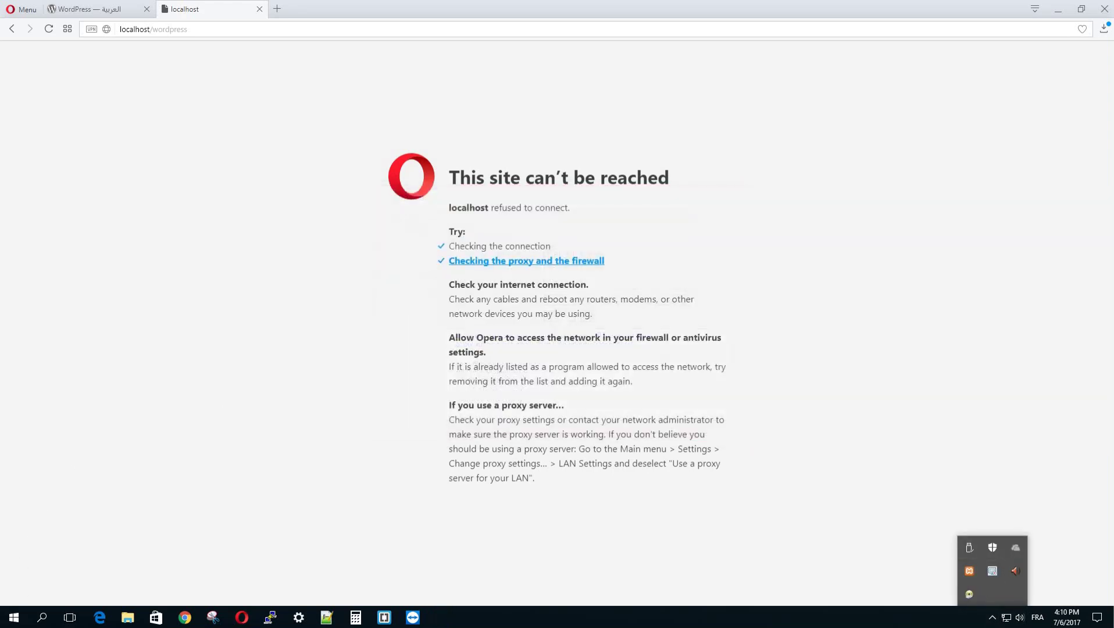
{"action": "left_click", "coordinate": [13, 617]}
{"action": "scroll", "coordinate": [96, 534], "scroll_direction": "down", "scroll_amount": 10}
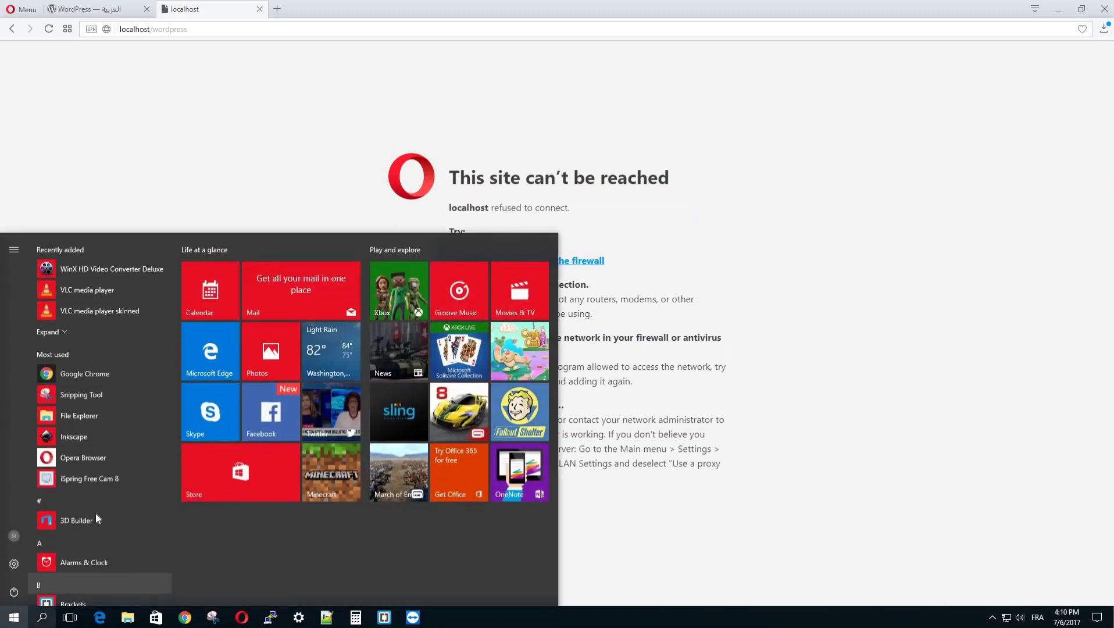
{"action": "scroll", "coordinate": [94, 504], "scroll_direction": "down", "scroll_amount": 3}
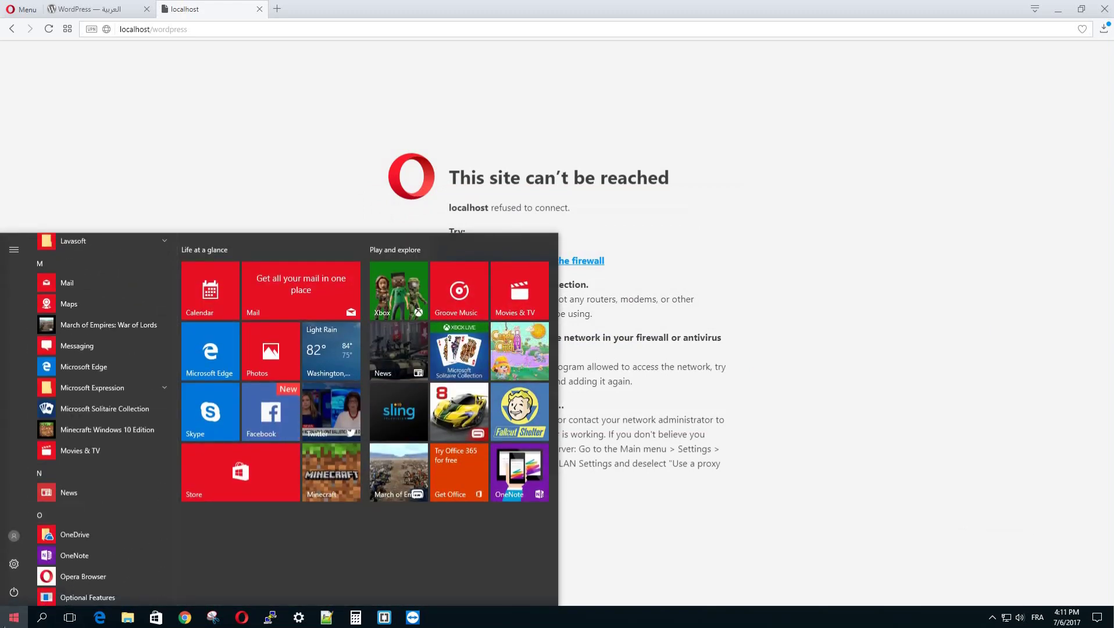
{"action": "scroll", "coordinate": [103, 497], "scroll_direction": "down", "scroll_amount": 4}
{"action": "scroll", "coordinate": [103, 497], "scroll_direction": "down", "scroll_amount": 5}
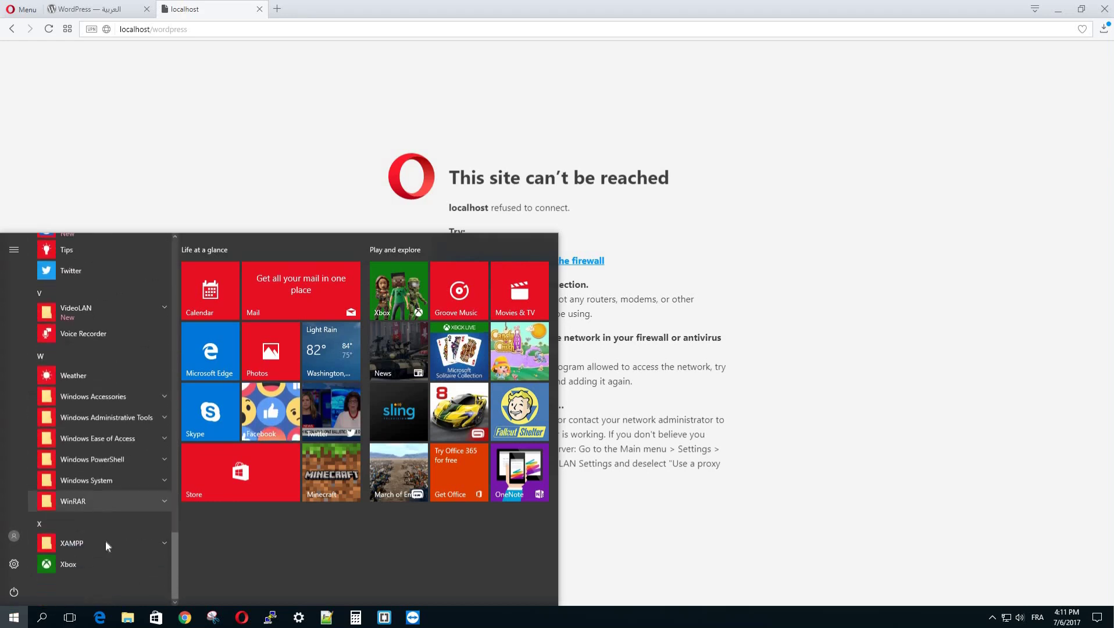
{"action": "left_click", "coordinate": [105, 541]}
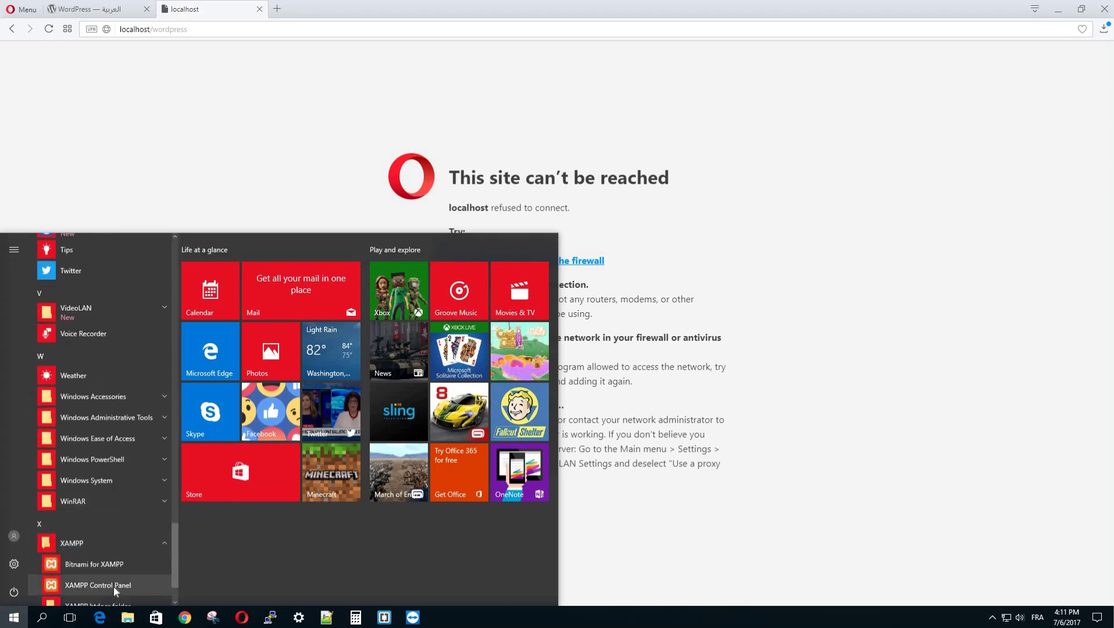
{"action": "left_click", "coordinate": [129, 586]}
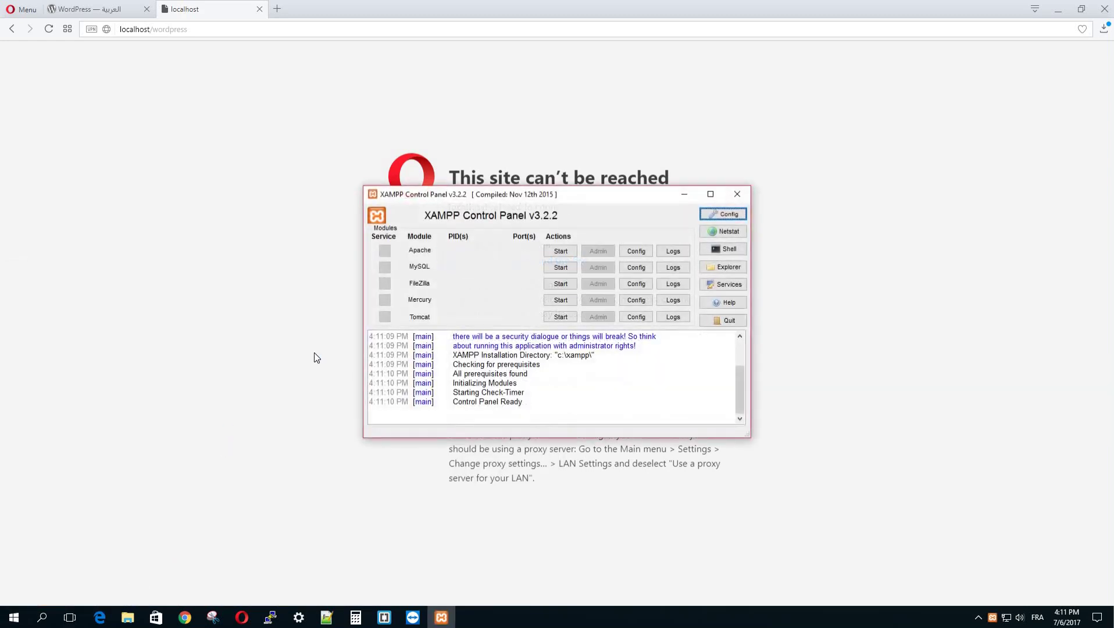
{"action": "left_click", "coordinate": [561, 251]}
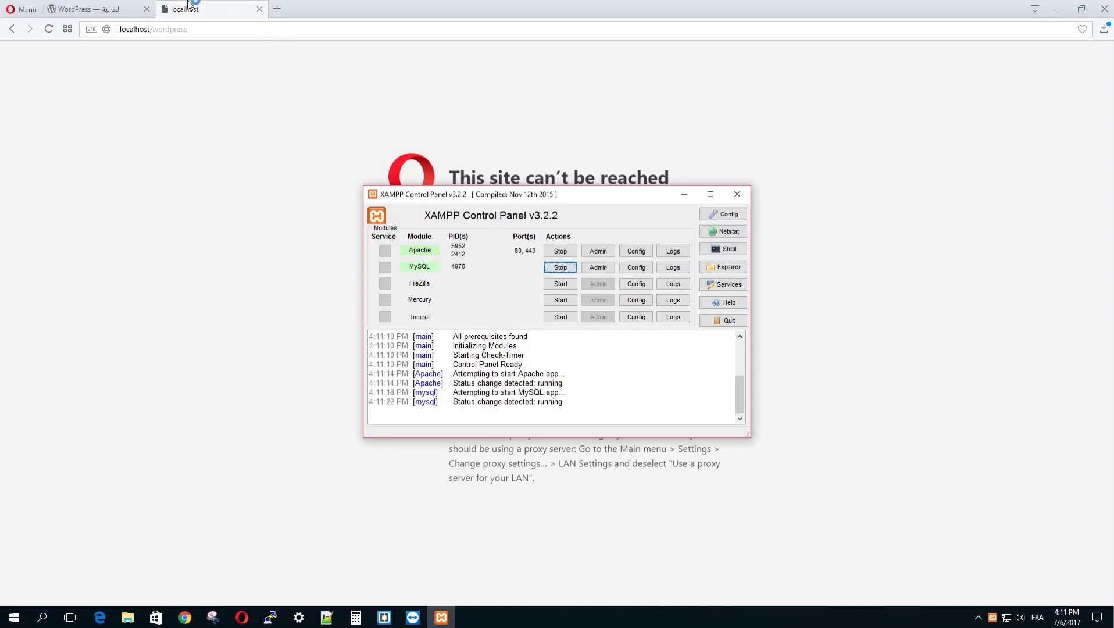
{"action": "left_click", "coordinate": [175, 99]}
Step: Reload localhost/wordpress to show the Arabic setup page and review its database requirements
{"action": "right_click", "coordinate": [117, 177]}
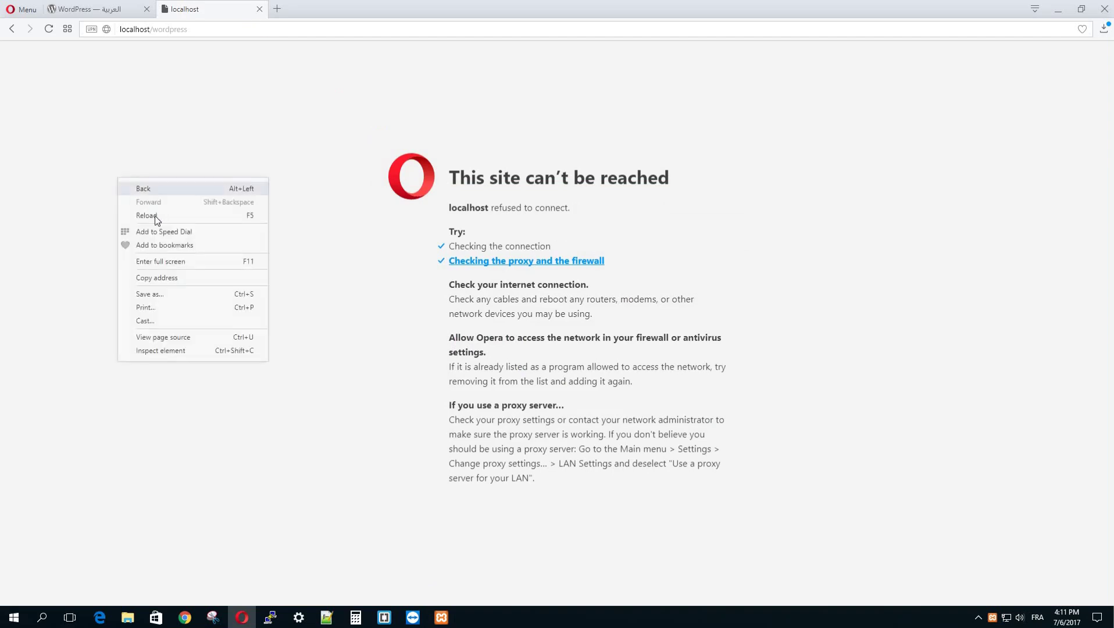
{"action": "left_click", "coordinate": [154, 215]}
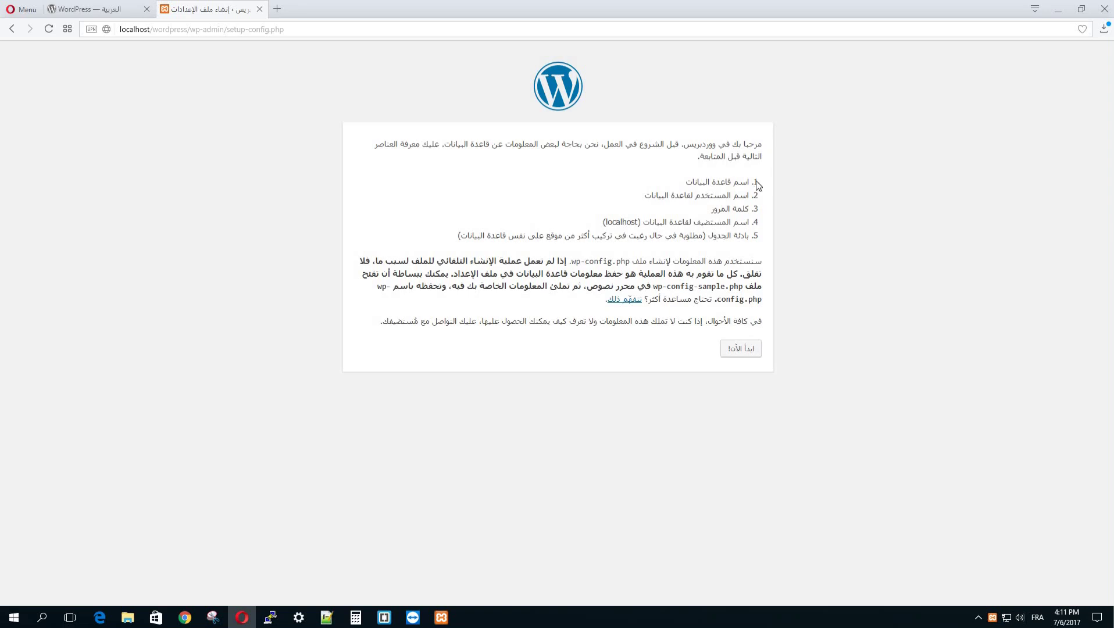
{"action": "left_click_drag", "start_coordinate": [765, 185], "coordinate": [659, 182]}
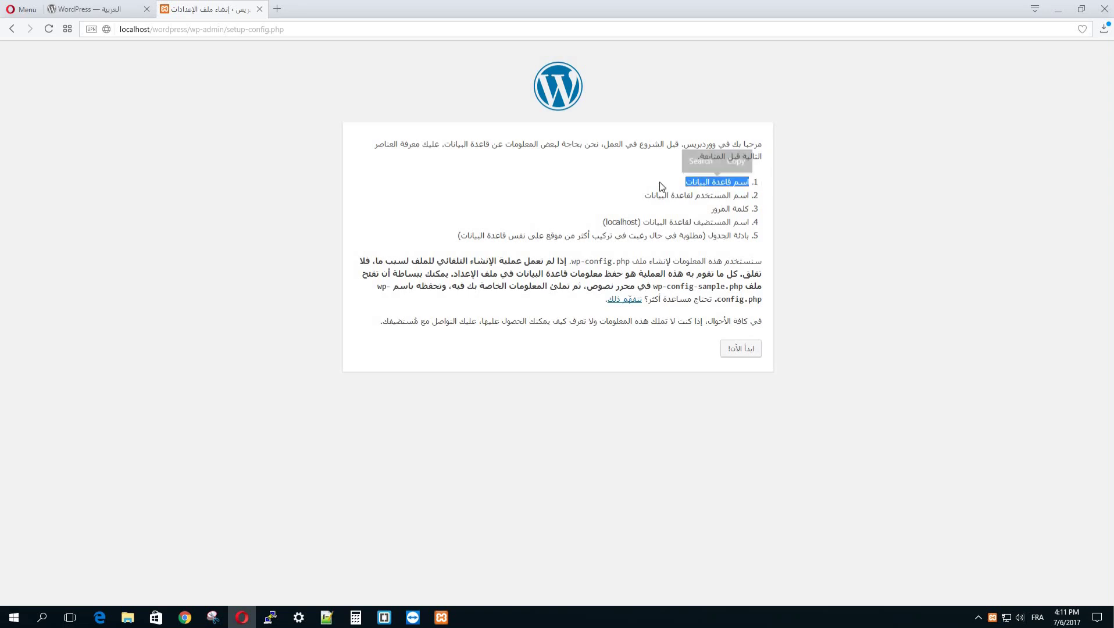
{"action": "left_click_drag", "start_coordinate": [761, 197], "coordinate": [623, 196]}
{"action": "left_click", "coordinate": [762, 215]}
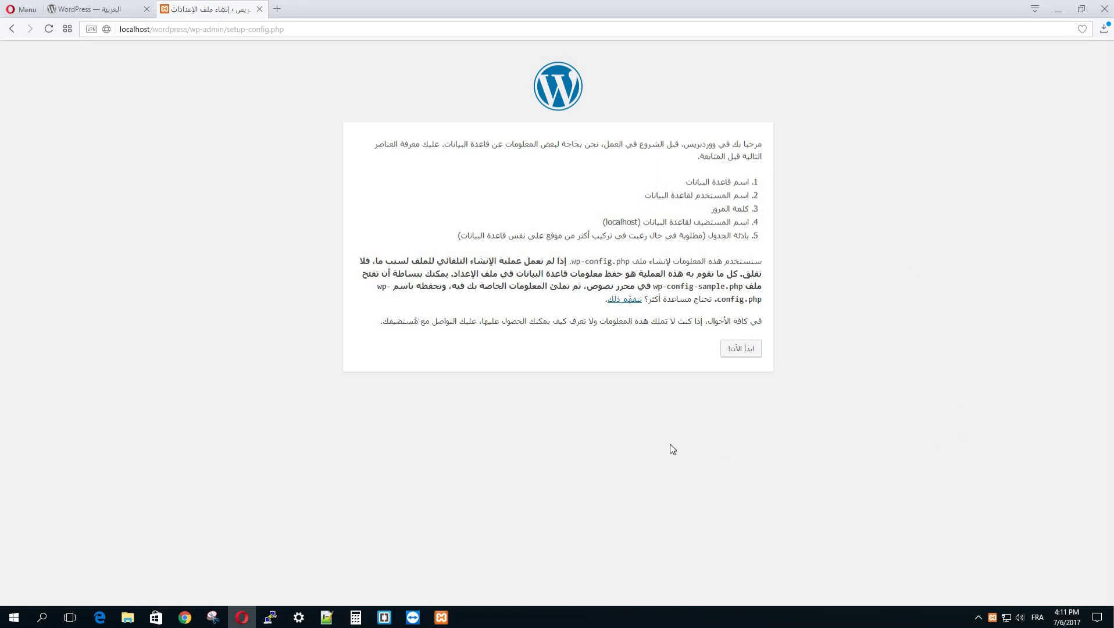
{"action": "left_click", "coordinate": [278, 8]}
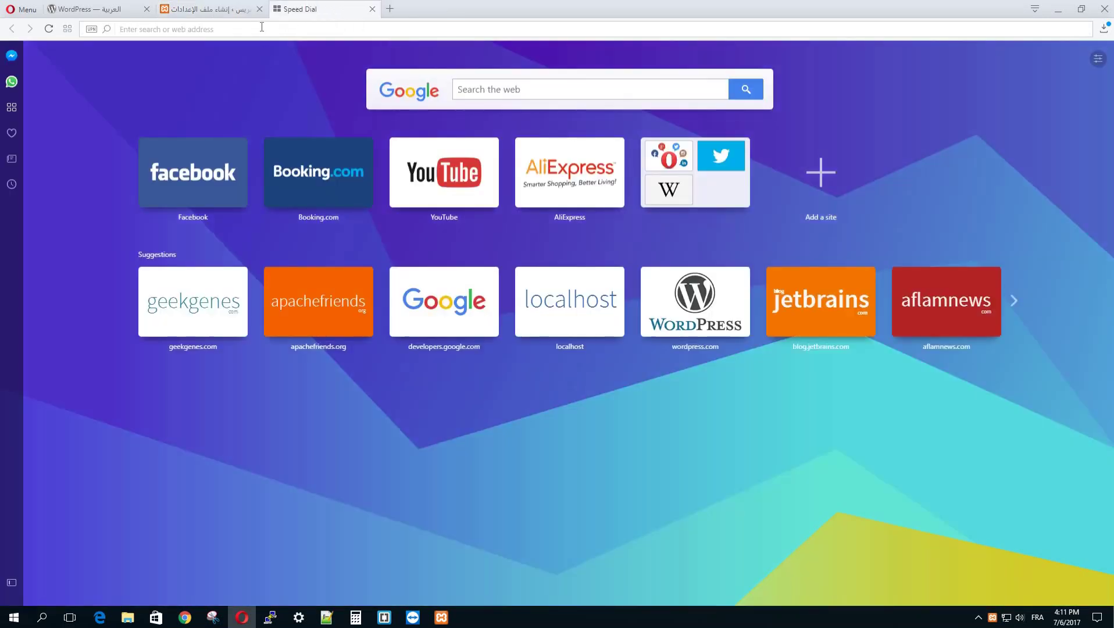
Step: Go to localhost and open phpMyAdmin from the XAMPP dashboard
{"action": "type", "text": "lo"}
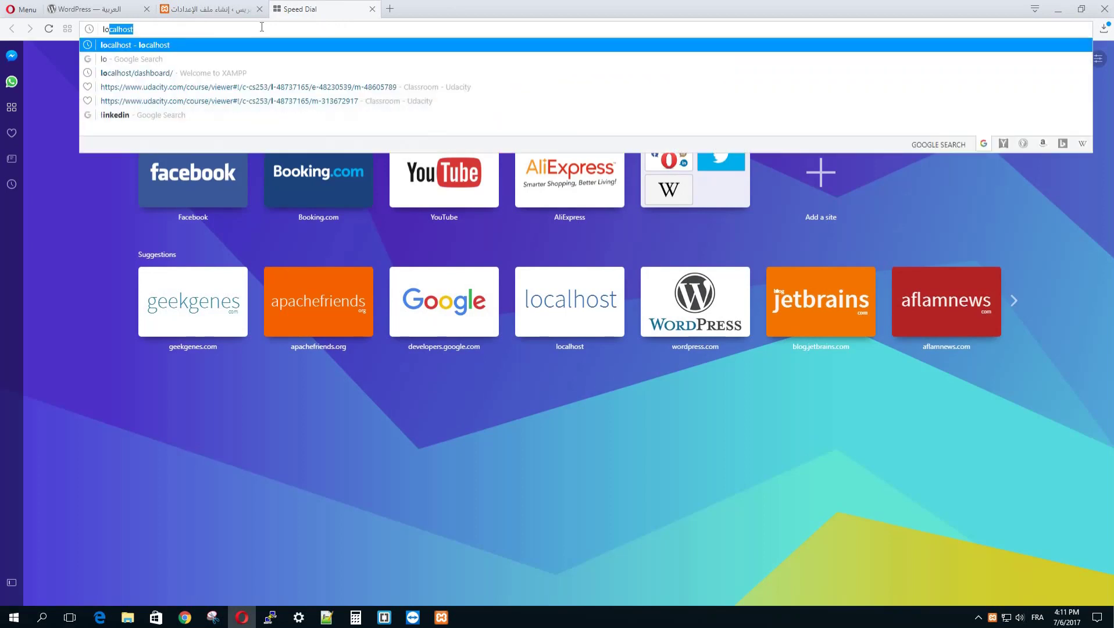
{"action": "type", "text": "calhost"}
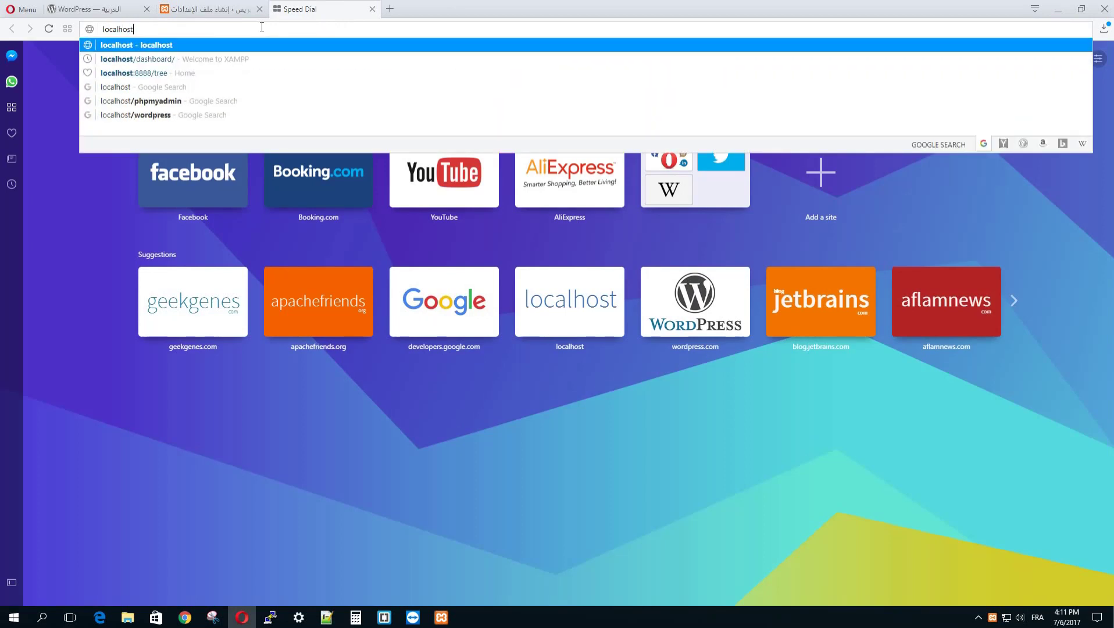
{"action": "key", "text": "Return"}
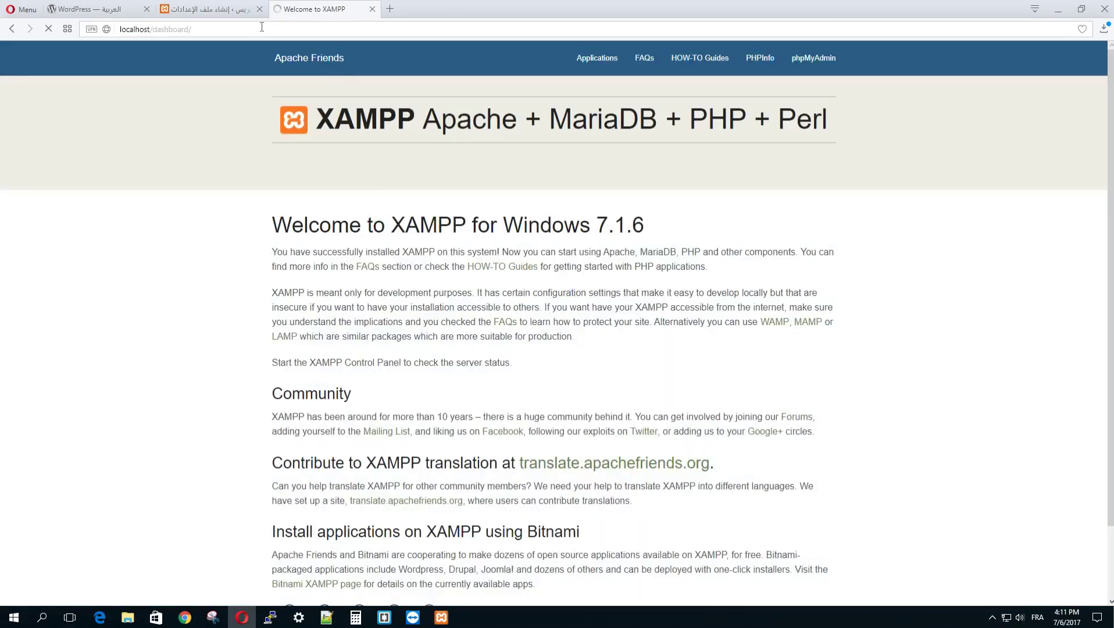
{"action": "left_click", "coordinate": [830, 64]}
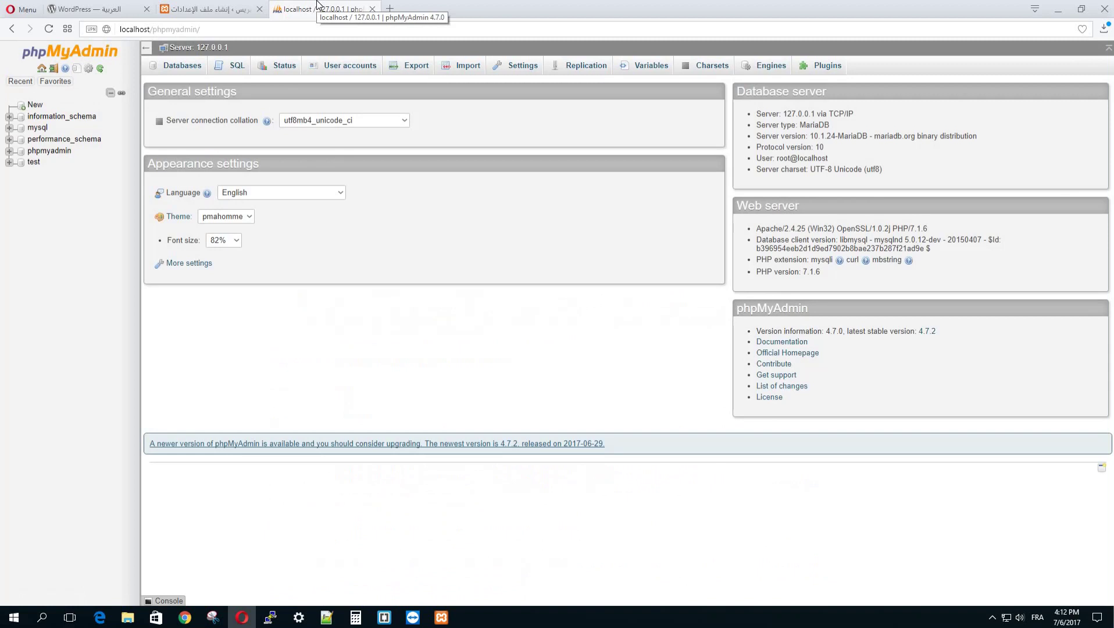
Step: Create a database named wptest on the Databases tab, copying the name first
{"action": "left_click", "coordinate": [181, 68]}
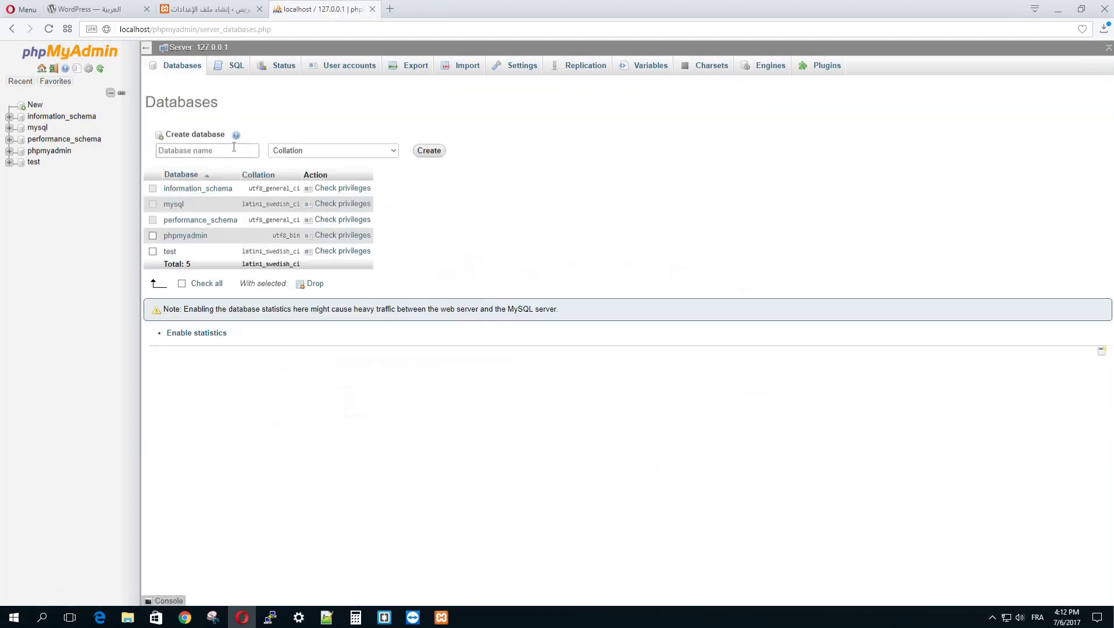
{"action": "left_click", "coordinate": [232, 148]}
{"action": "left_click", "coordinate": [233, 150]}
{"action": "type", "text": "wp"}
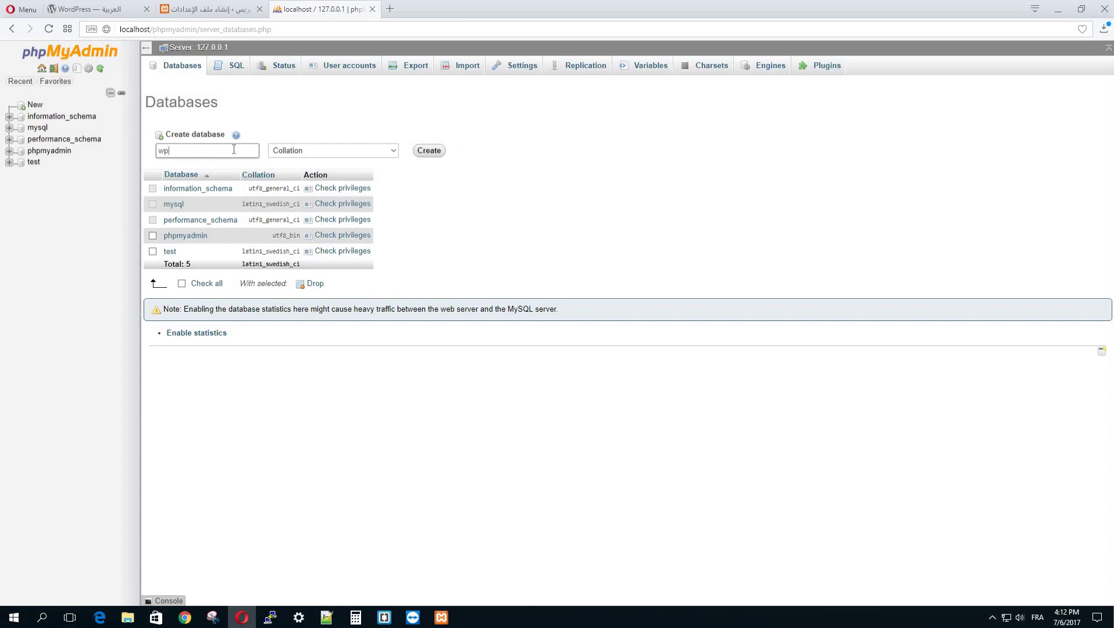
{"action": "type", "text": "test"}
{"action": "double_click", "coordinate": [178, 150]}
{"action": "right_click", "coordinate": [178, 151]}
{"action": "left_click", "coordinate": [211, 172]}
{"action": "left_click", "coordinate": [463, 164]}
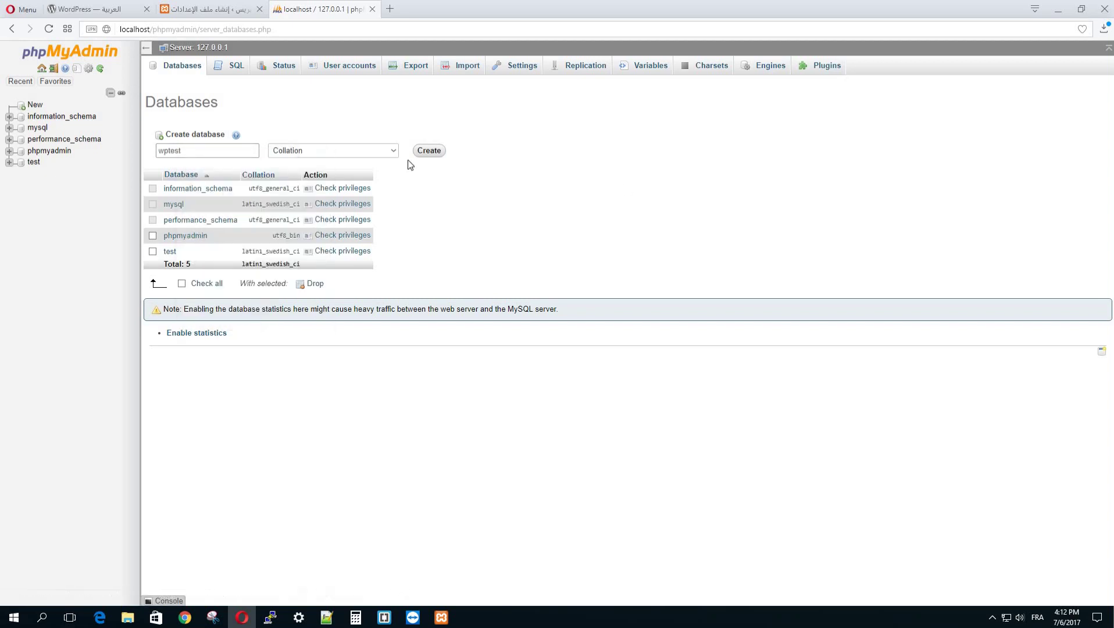
{"action": "left_click", "coordinate": [194, 150]}
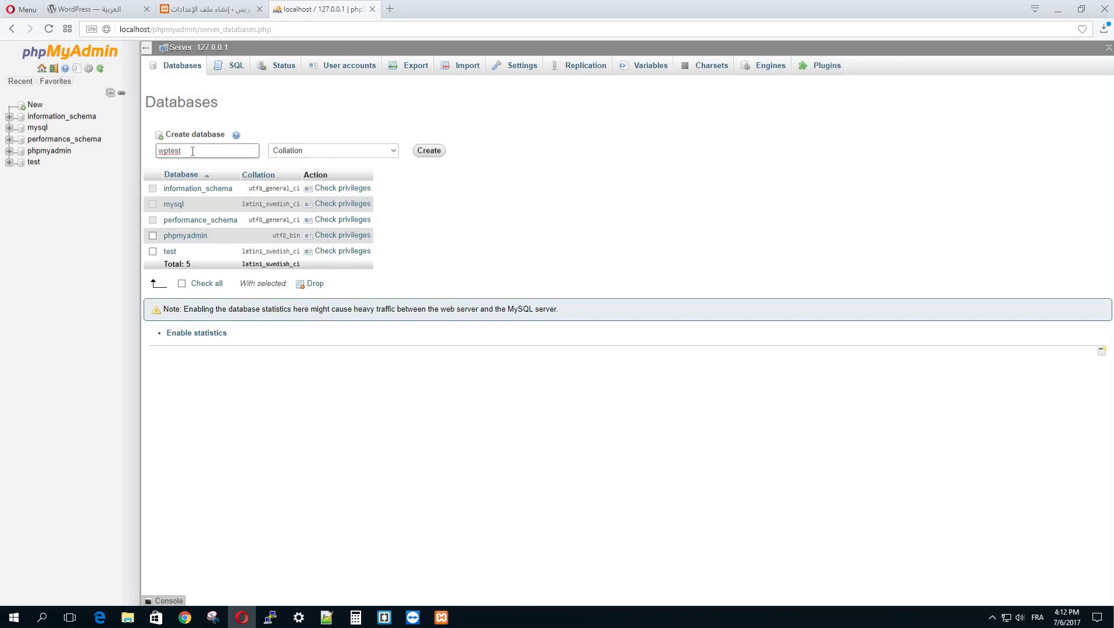
{"action": "left_click", "coordinate": [424, 157]}
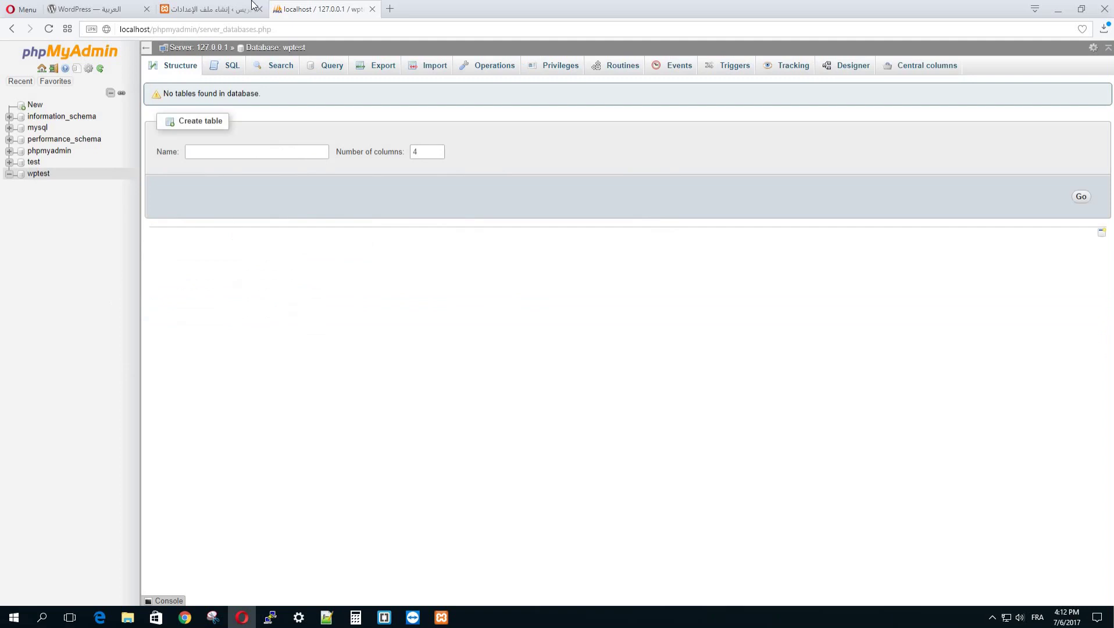
Step: Start the WordPress database setup and enter wptest as the database name
{"action": "left_click", "coordinate": [224, 9]}
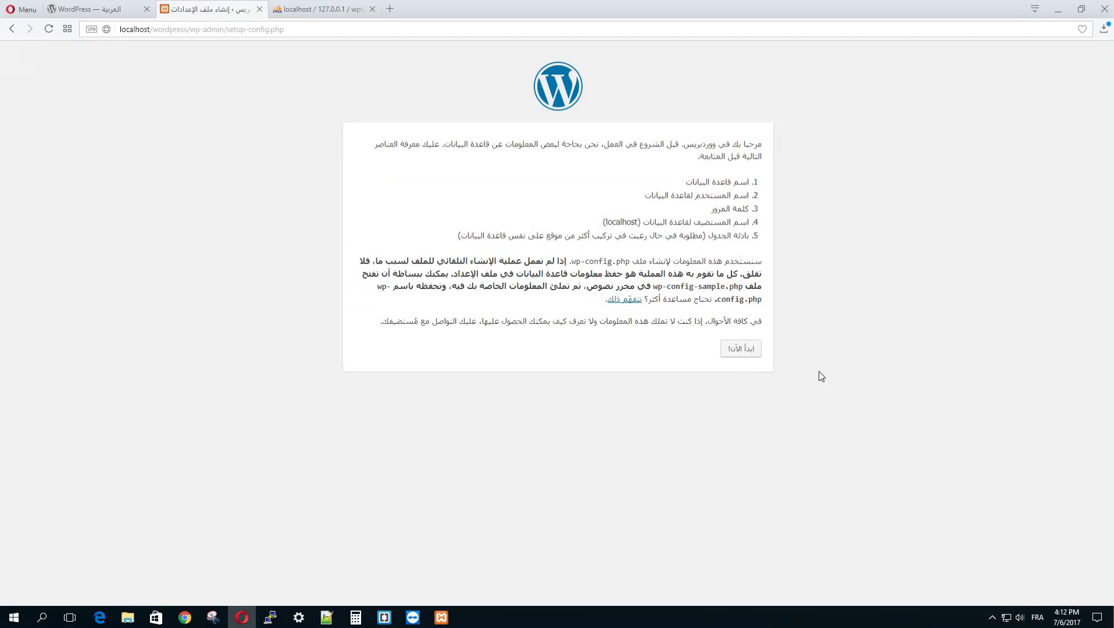
{"action": "left_click", "coordinate": [745, 352]}
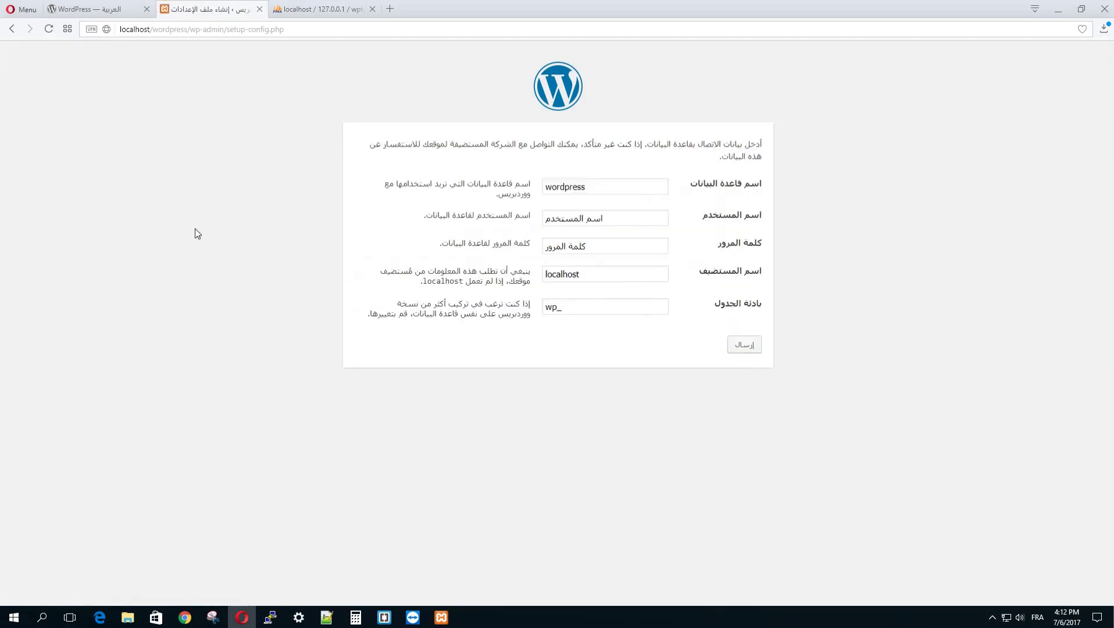
{"action": "left_click", "coordinate": [11, 28]}
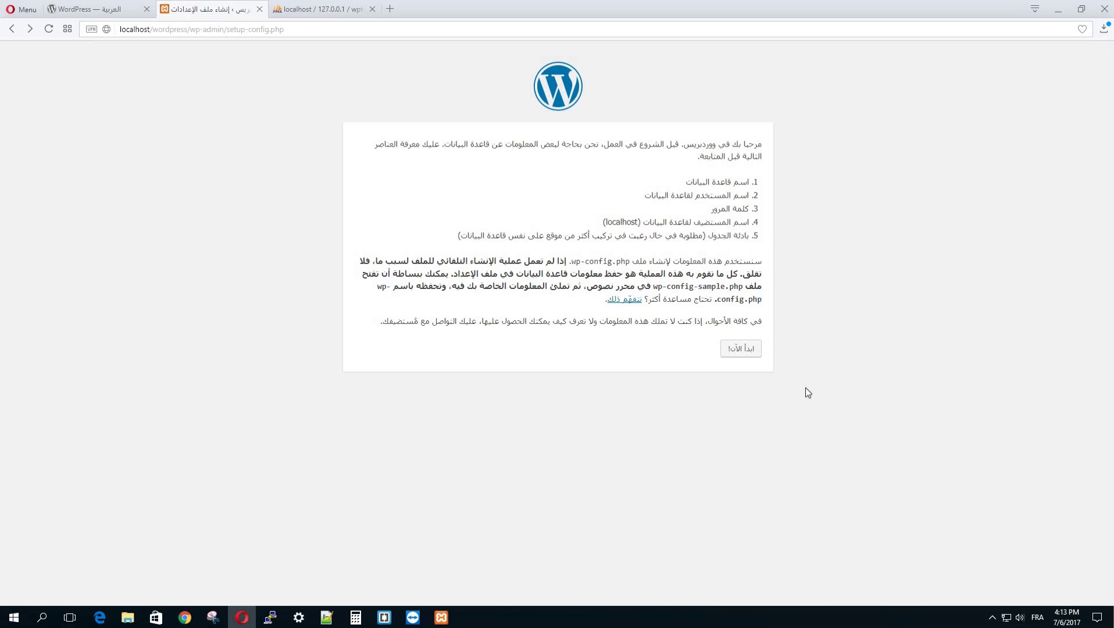
{"action": "left_click", "coordinate": [741, 349]}
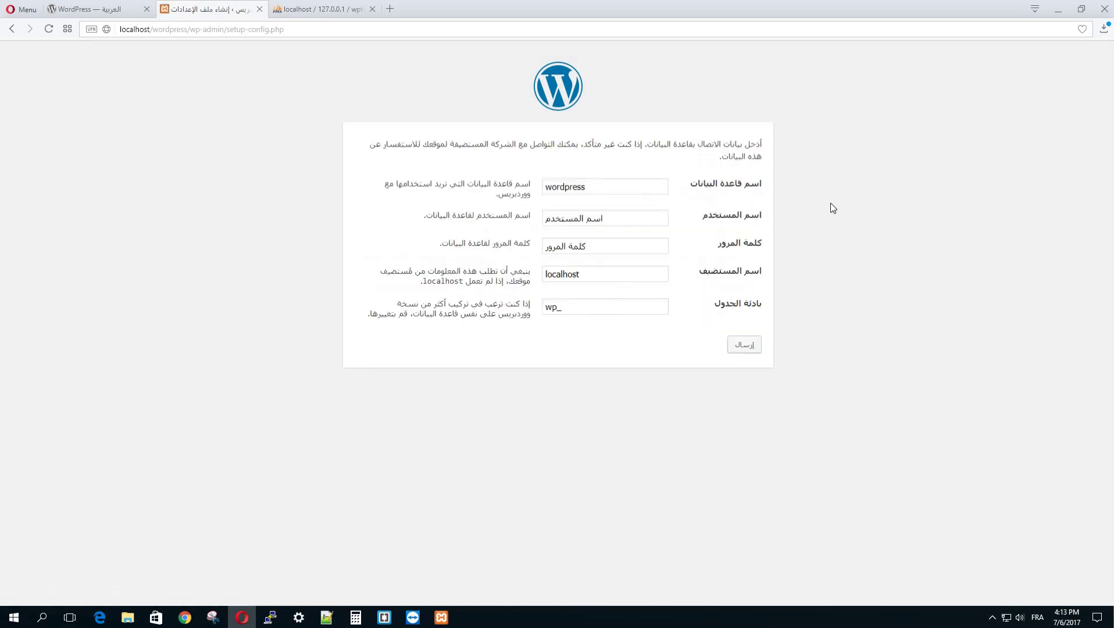
{"action": "double_click", "coordinate": [626, 192]}
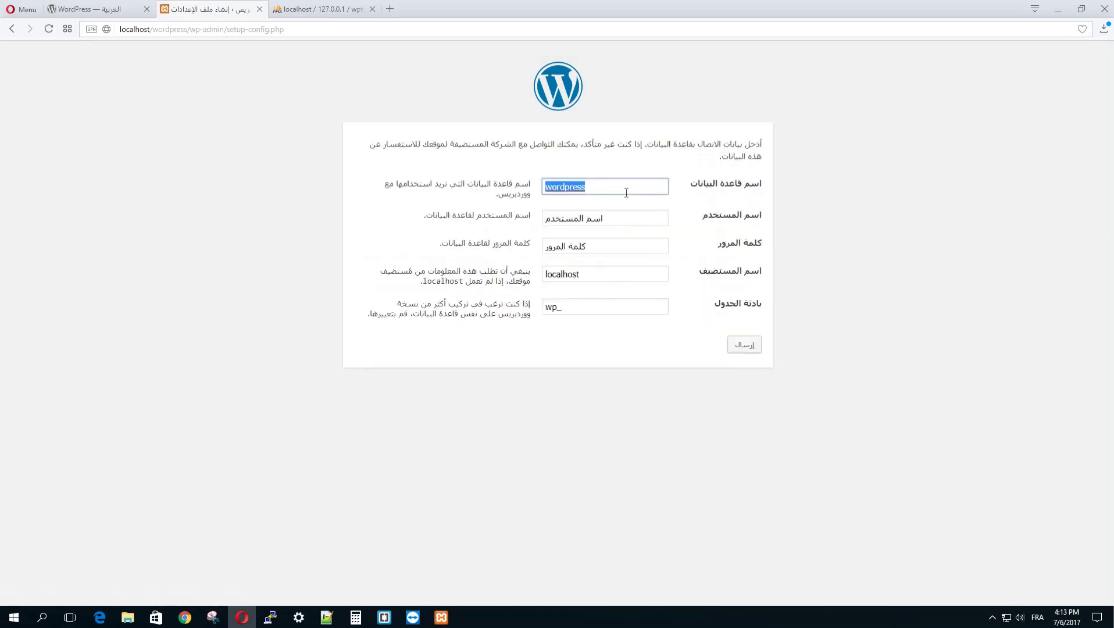
{"action": "type", "text": "wptest"}
Step: Confirm the empty wptest database in phpMyAdmin, then clear the placeholder username
{"action": "left_click", "coordinate": [323, 9]}
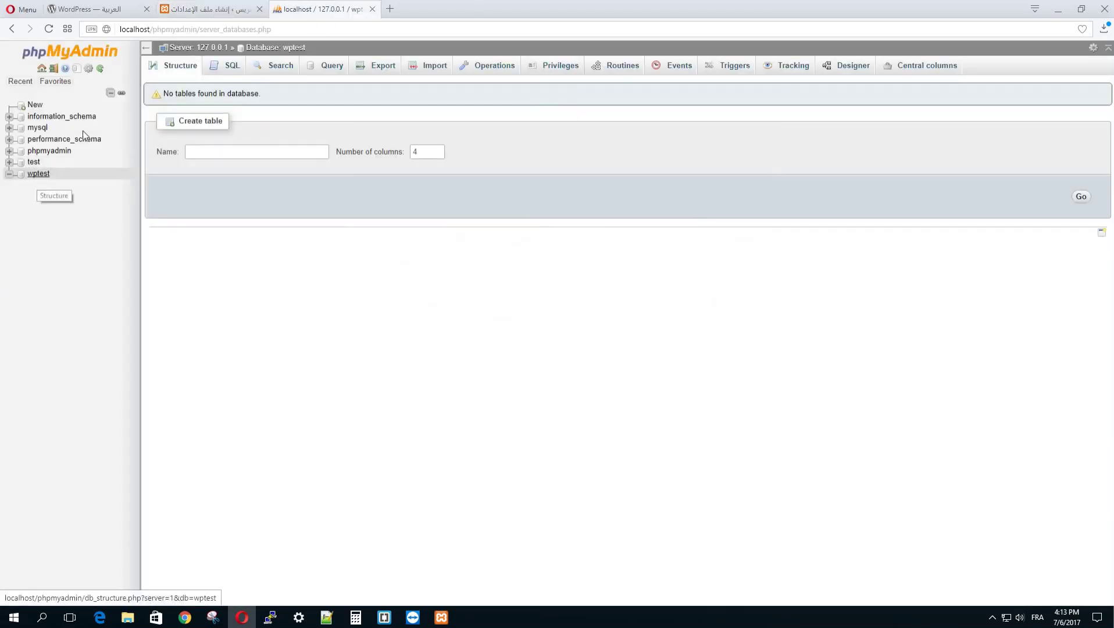
{"action": "left_click", "coordinate": [228, 7]}
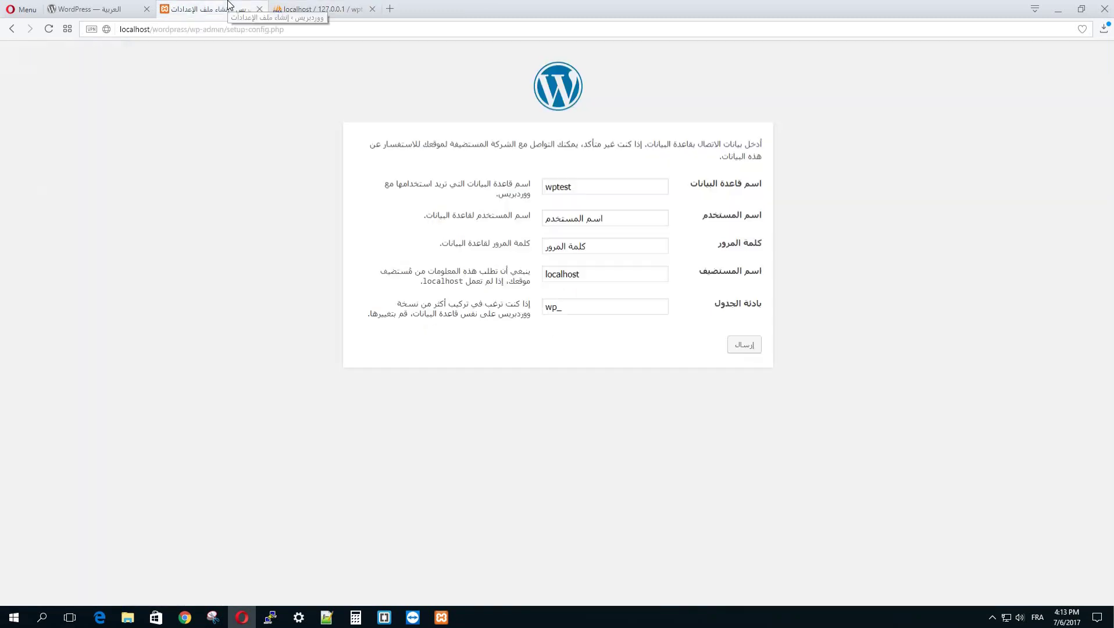
{"action": "double_click", "coordinate": [640, 221]}
{"action": "triple_click", "coordinate": [640, 220]}
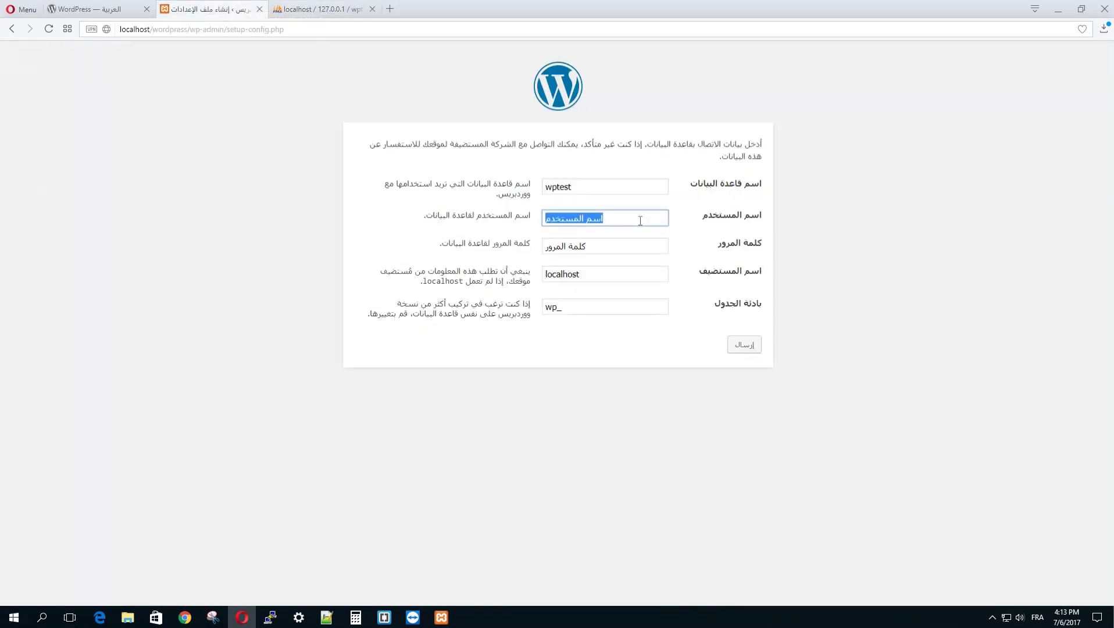
{"action": "key", "text": "BackSpace"}
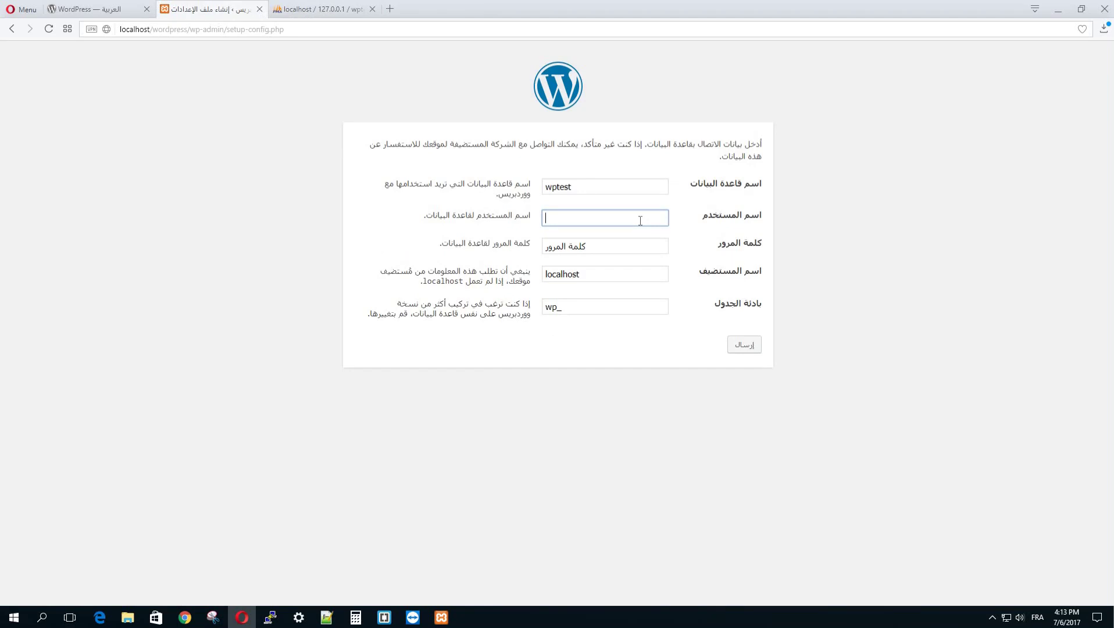
{"action": "left_click", "coordinate": [439, 619]}
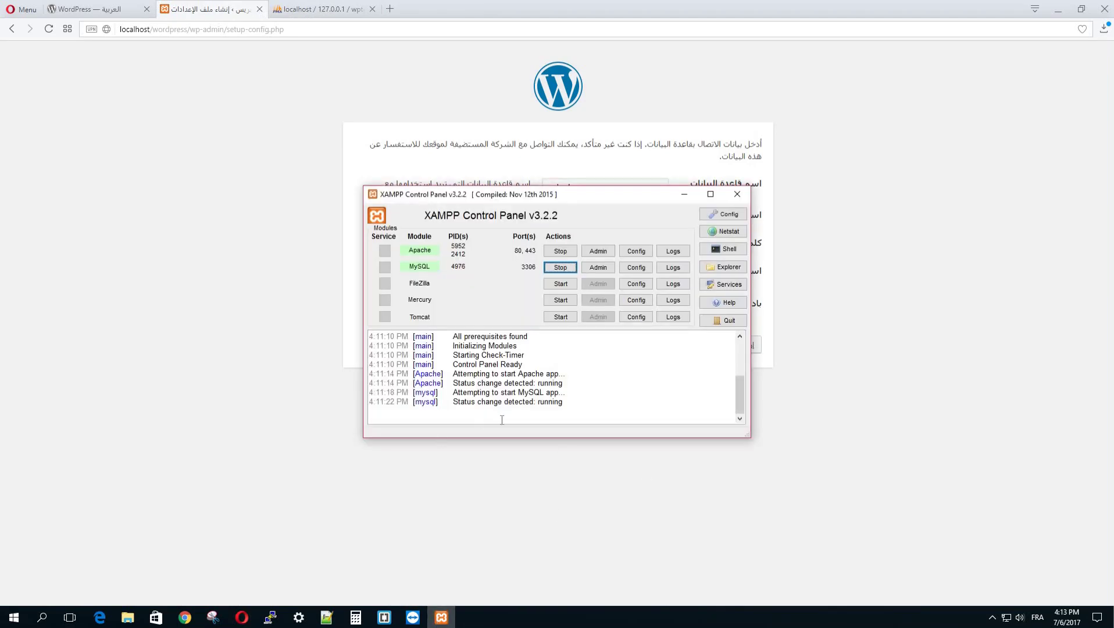
{"action": "left_click", "coordinate": [219, 219]}
{"action": "left_click", "coordinate": [578, 222]}
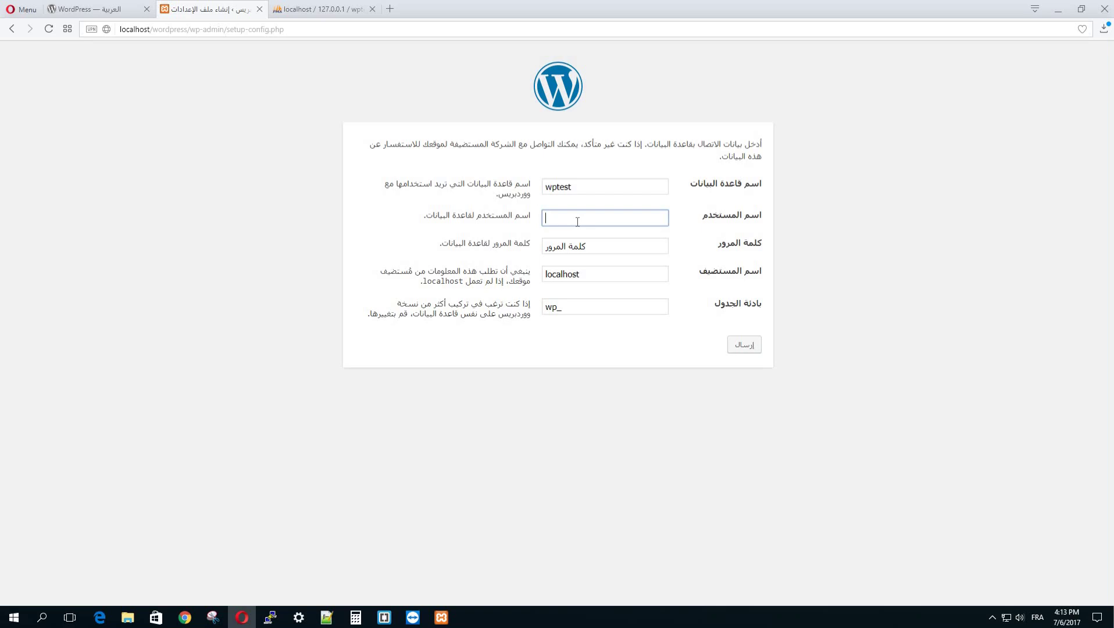
Step: Enter root as the database username and clear the password field so it stays blank
{"action": "type", "text": "root"}
{"action": "triple_click", "coordinate": [589, 240]}
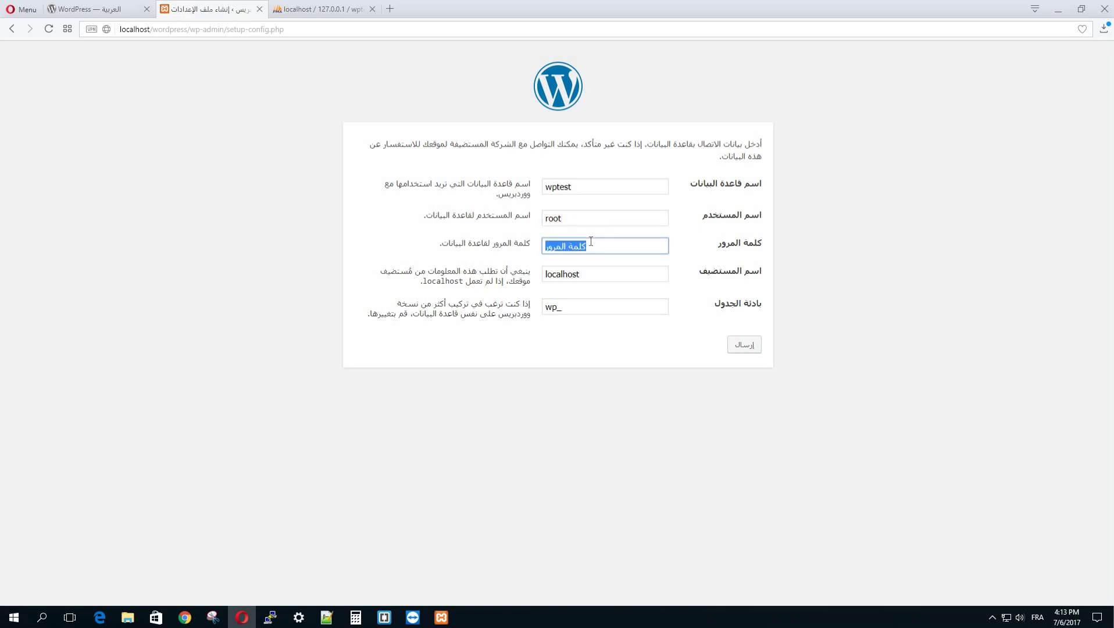
{"action": "key", "text": "BackSpace"}
Step: Check the database name wptest, host localhost and wp_ table prefix
{"action": "mouse_move", "coordinate": [434, 622]}
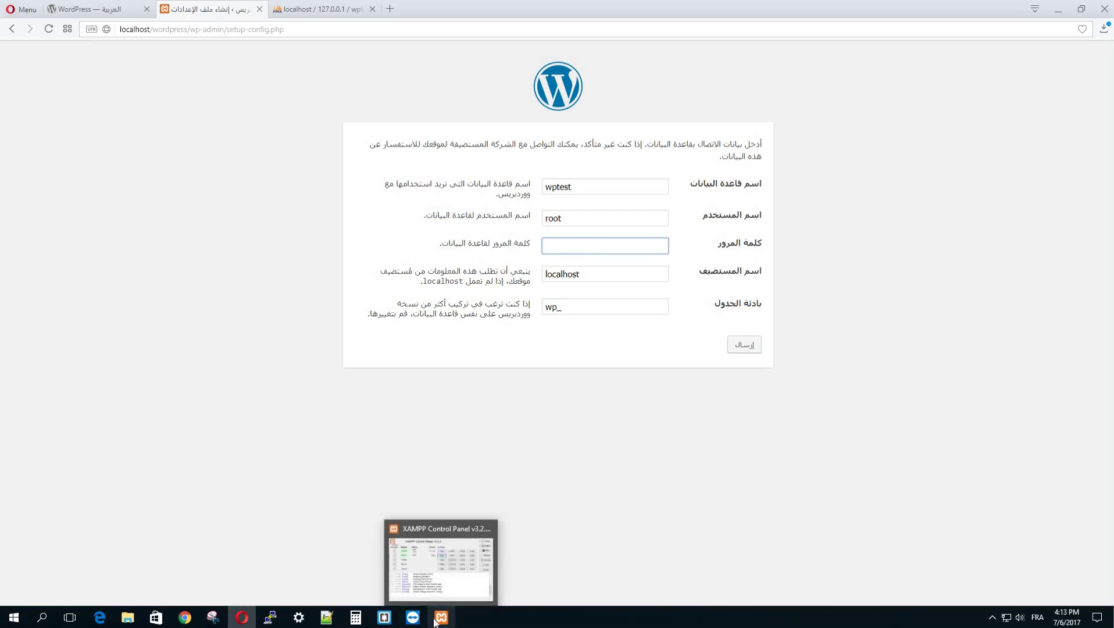
{"action": "left_click", "coordinate": [604, 309]}
{"action": "double_click", "coordinate": [612, 271]}
{"action": "double_click", "coordinate": [594, 182]}
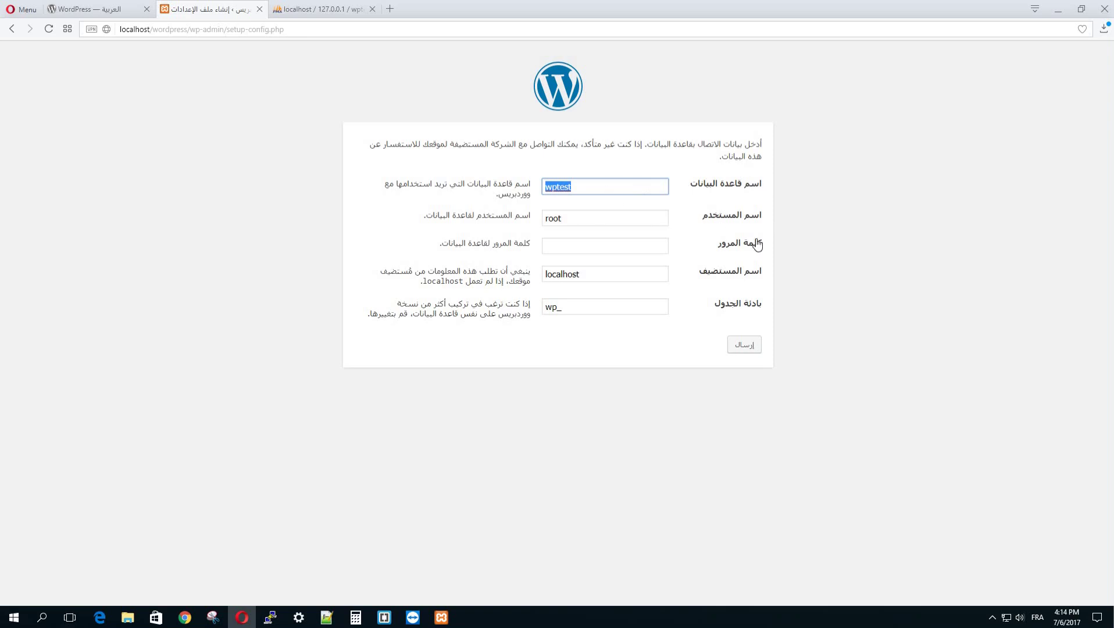
{"action": "double_click", "coordinate": [605, 274]}
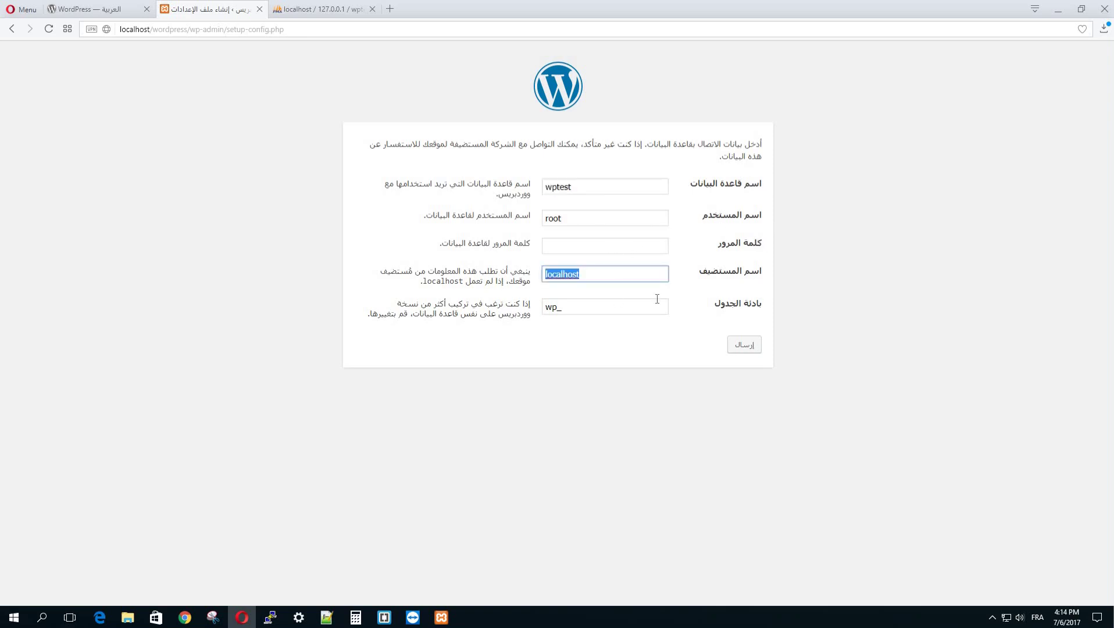
{"action": "left_click", "coordinate": [625, 307]}
{"action": "left_click", "coordinate": [660, 411]}
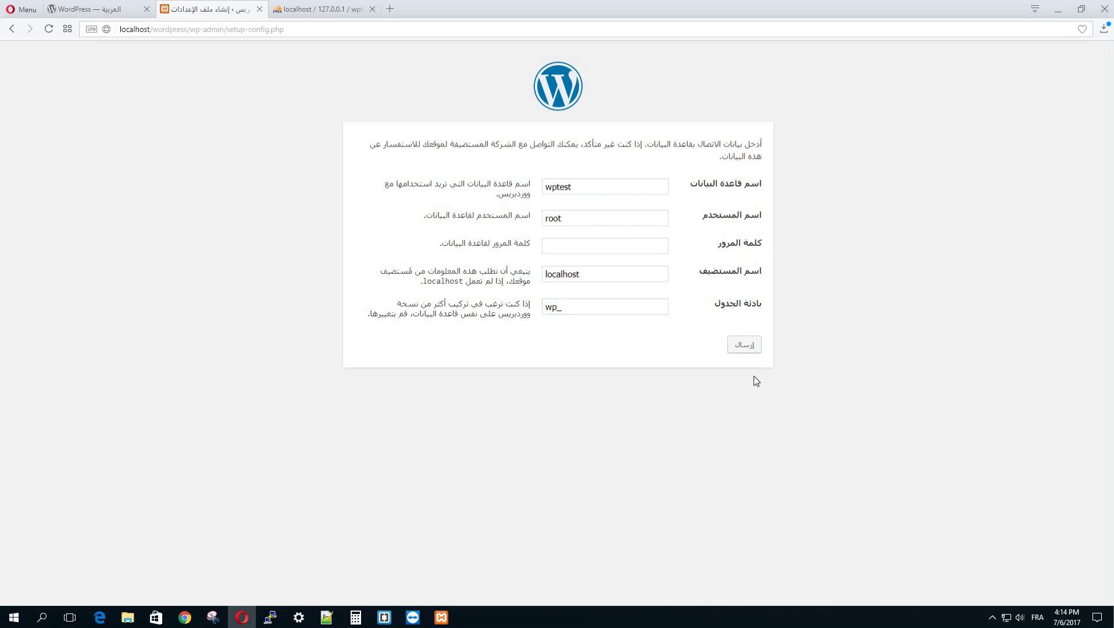
Step: Submit the wptest/root/localhost connection details and launch the WordPress installation
{"action": "left_click", "coordinate": [745, 345]}
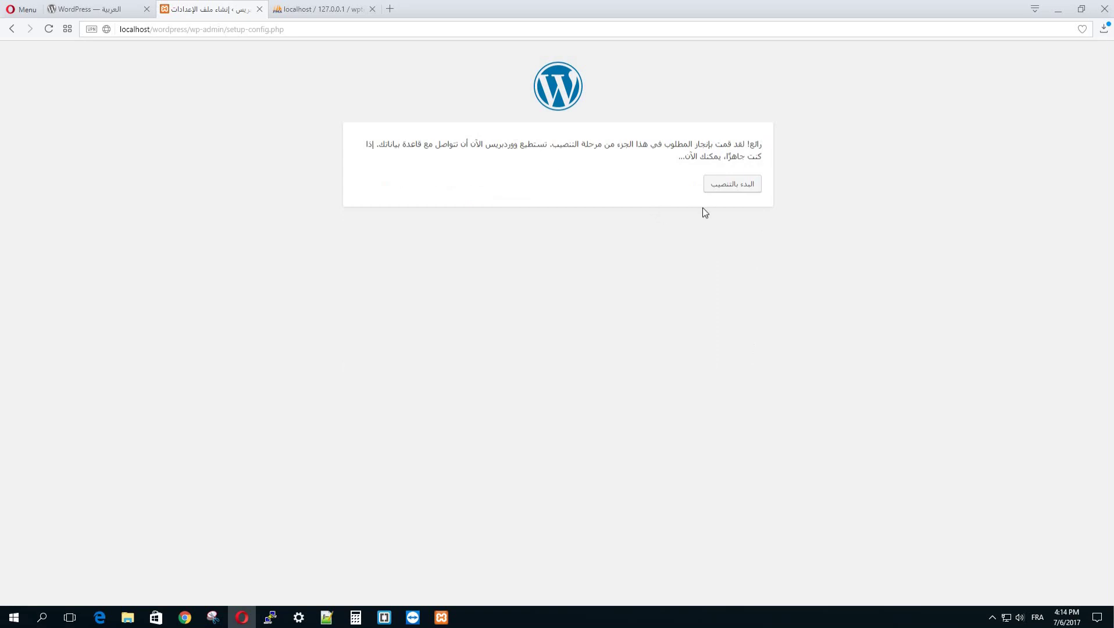
{"action": "left_click", "coordinate": [740, 188]}
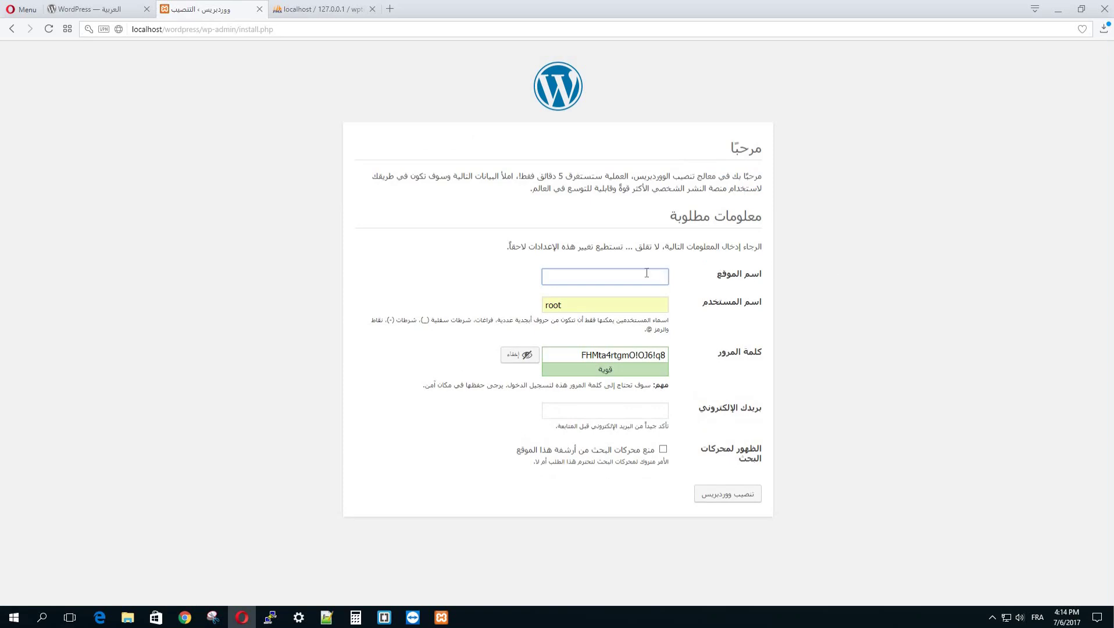
Step: Enter site title 'مدونة ووردبريس', admin username wpblog, and a short weak password
{"action": "key", "text": "alt+shift"}
{"action": "type", "text": "مدونة ووردبريس"}
{"action": "double_click", "coordinate": [619, 310]}
{"action": "key", "text": "alt+shift"}
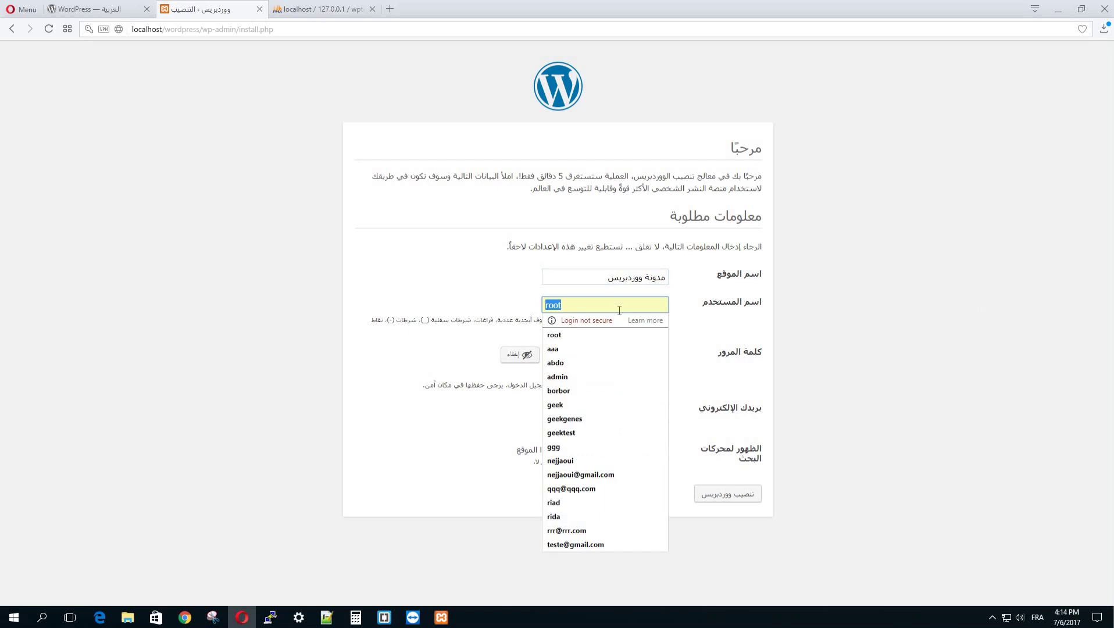
{"action": "type", "text": "wp"}
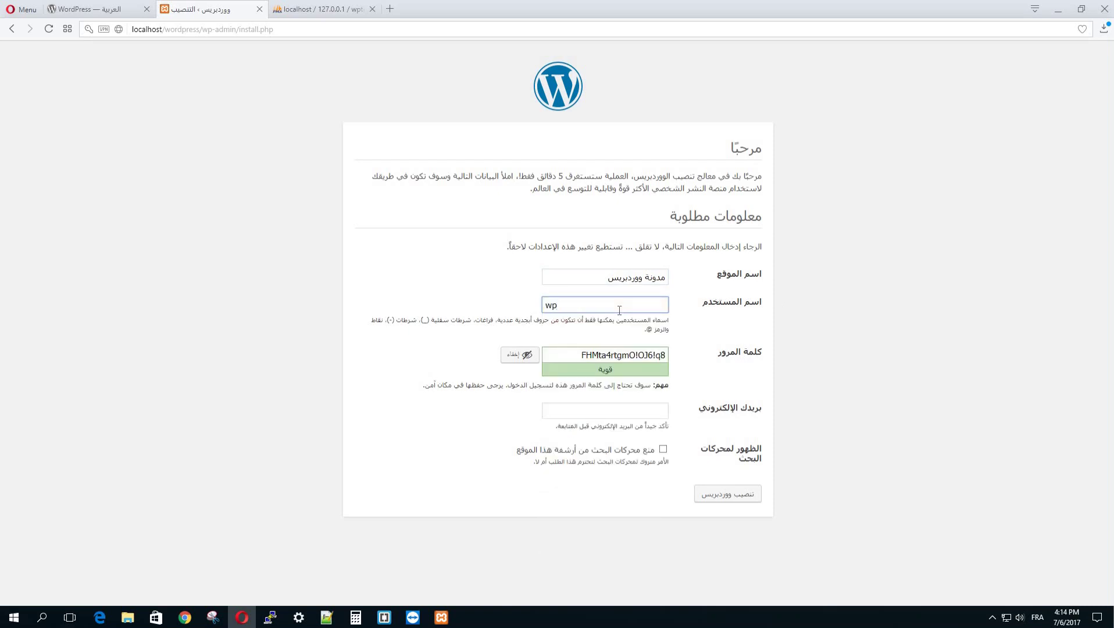
{"action": "type", "text": "blog"}
{"action": "triple_click", "coordinate": [637, 355]}
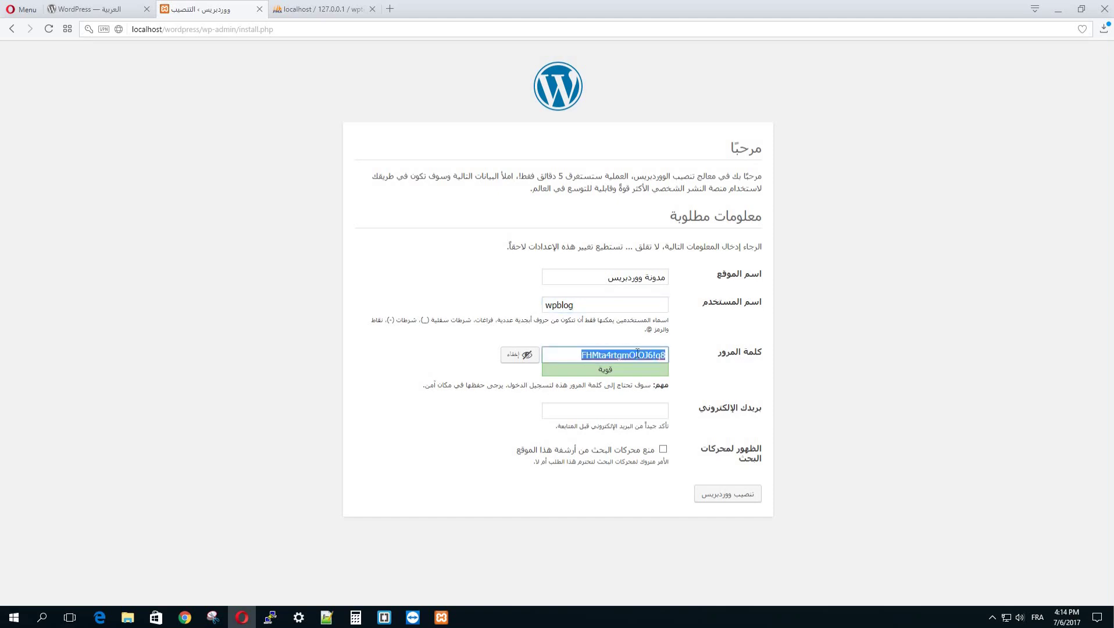
{"action": "type", "text": "azerty"}
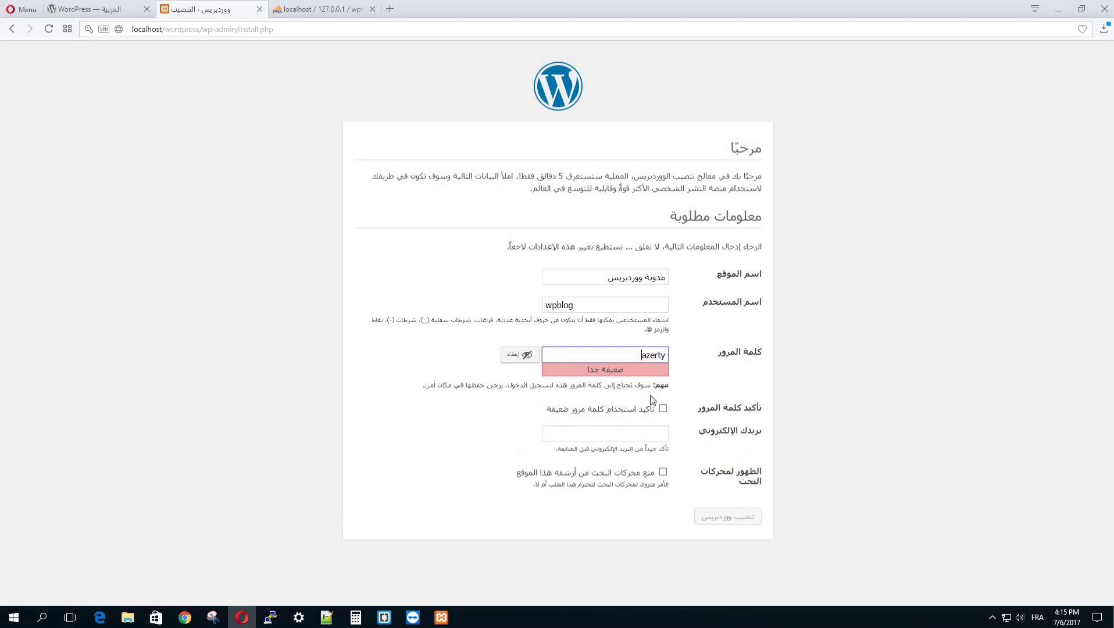
Step: Tick the weak-password confirmation and type the admin e-mail address
{"action": "left_click", "coordinate": [666, 409]}
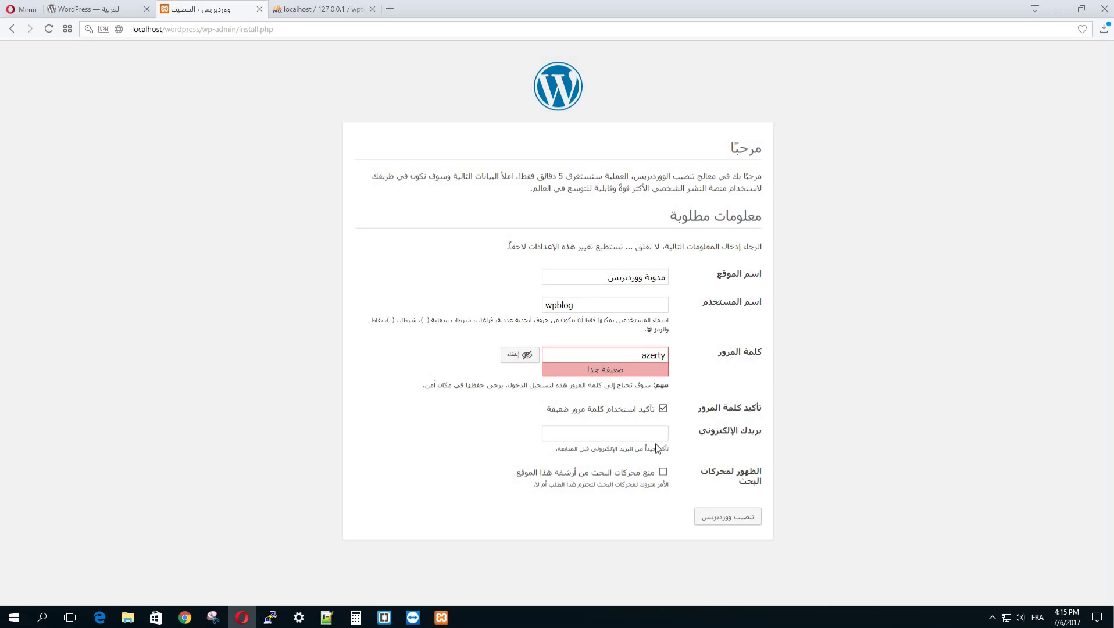
{"action": "left_click", "coordinate": [643, 435]}
{"action": "type", "text": "test"}
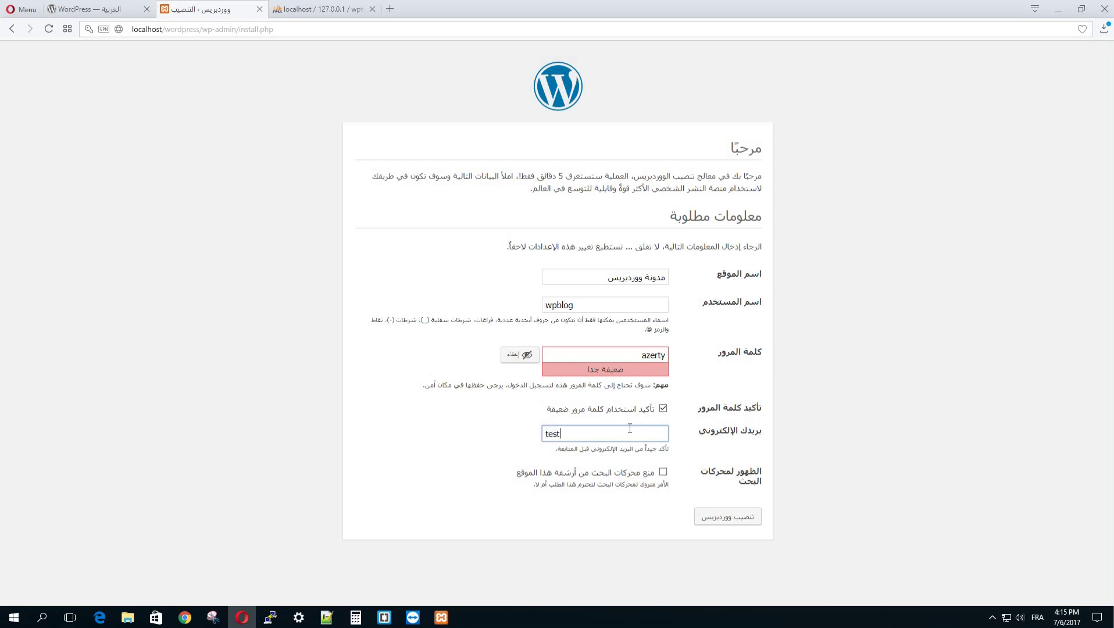
{"action": "type", "text": "@mail.com"}
Step: Install WordPress, copy the wpblog username from the success page, and go to login
{"action": "left_click", "coordinate": [738, 523]}
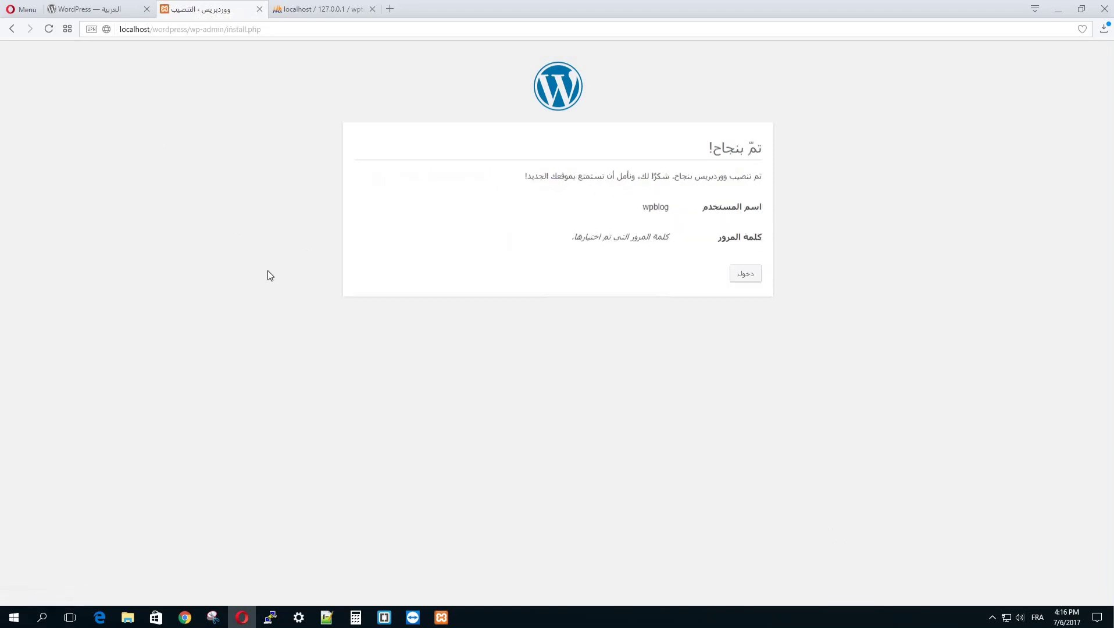
{"action": "double_click", "coordinate": [662, 205]}
{"action": "left_click", "coordinate": [673, 186]}
{"action": "left_click", "coordinate": [819, 155]}
{"action": "left_click", "coordinate": [748, 280]}
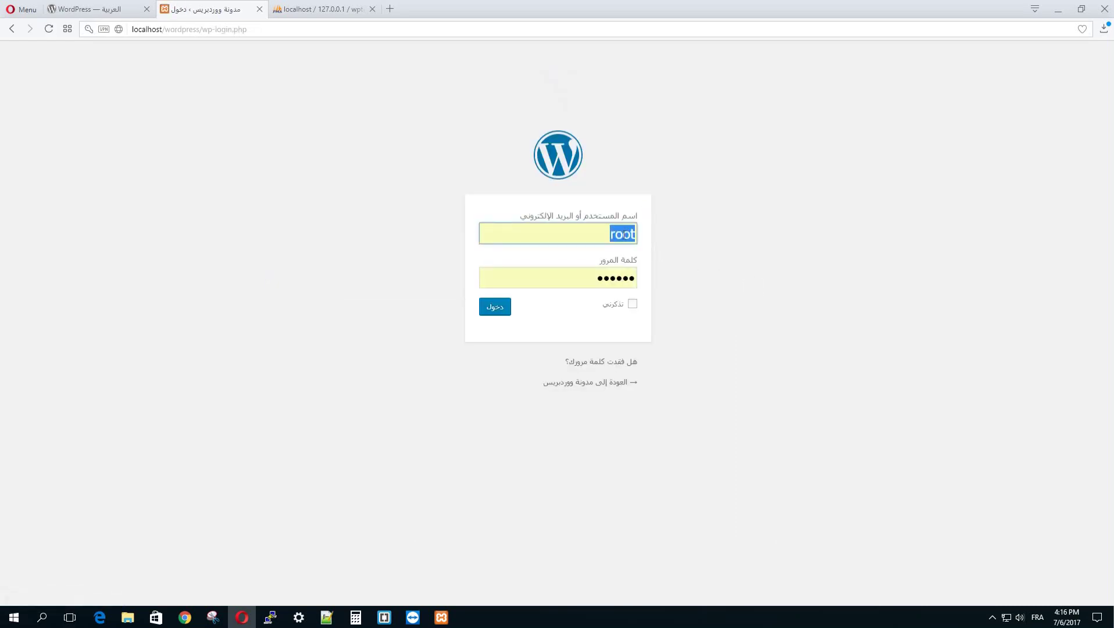
Step: Sign in as wpblog with the new password and dismiss Opera's save-password bar
{"action": "key", "text": "BackSpace"}
{"action": "type", "text": "wpblog"}
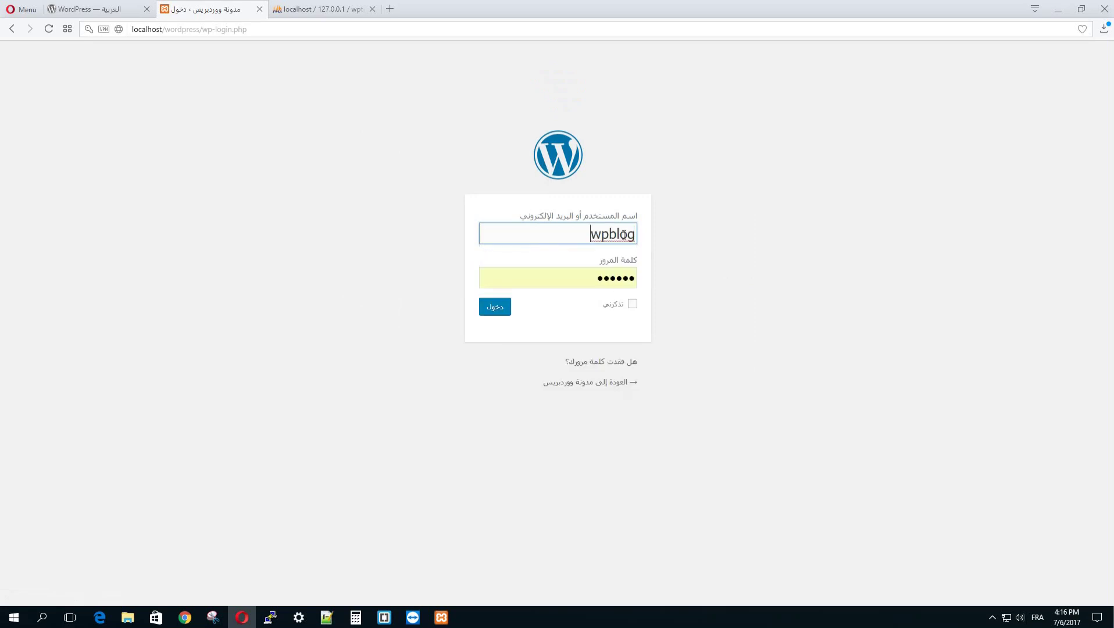
{"action": "double_click", "coordinate": [625, 278]}
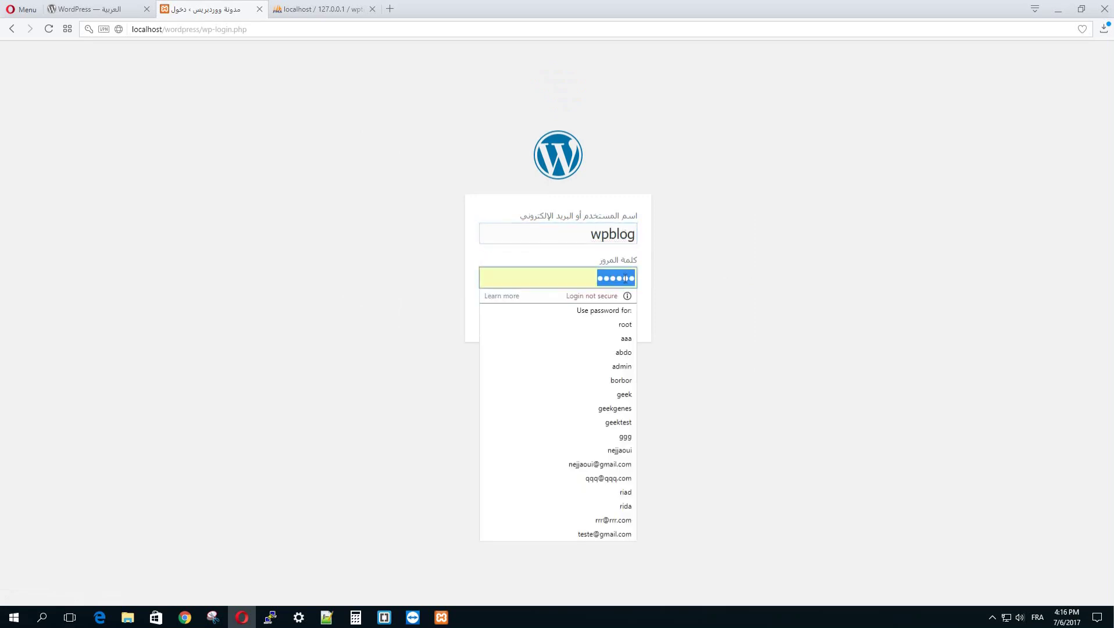
{"action": "type", "text": "•••••"}
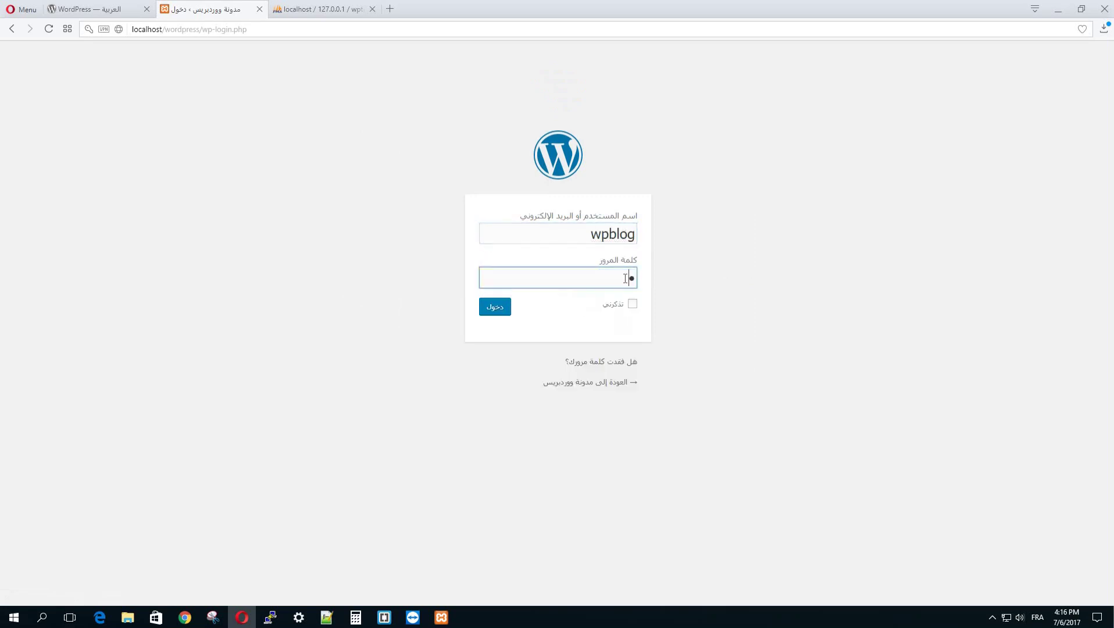
{"action": "type", "text": "•"}
{"action": "left_click", "coordinate": [498, 309]}
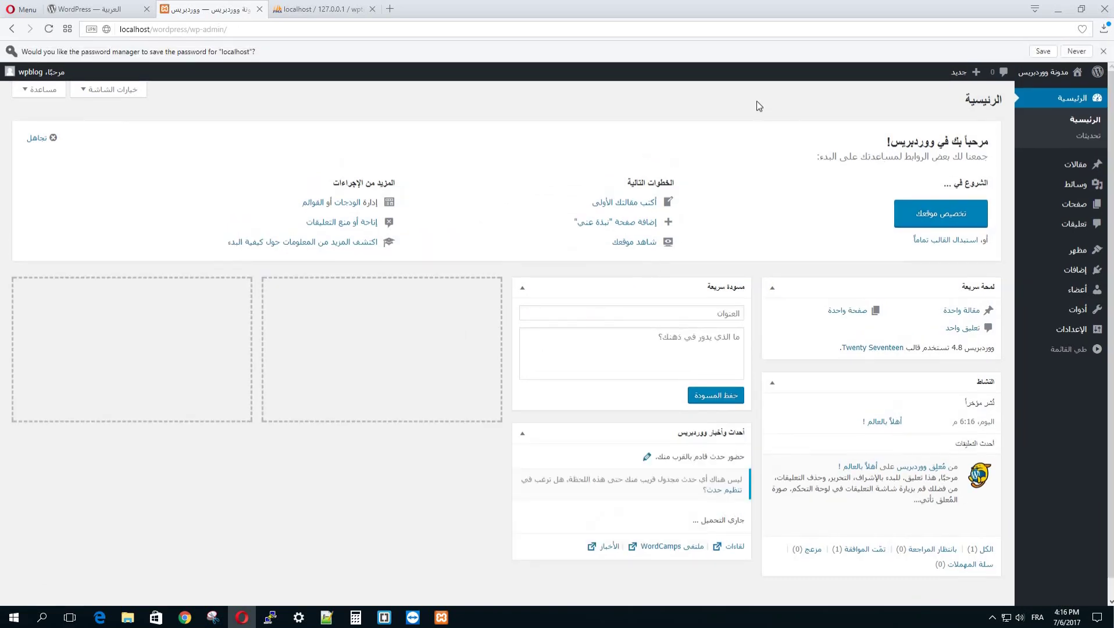
{"action": "left_click", "coordinate": [1101, 52]}
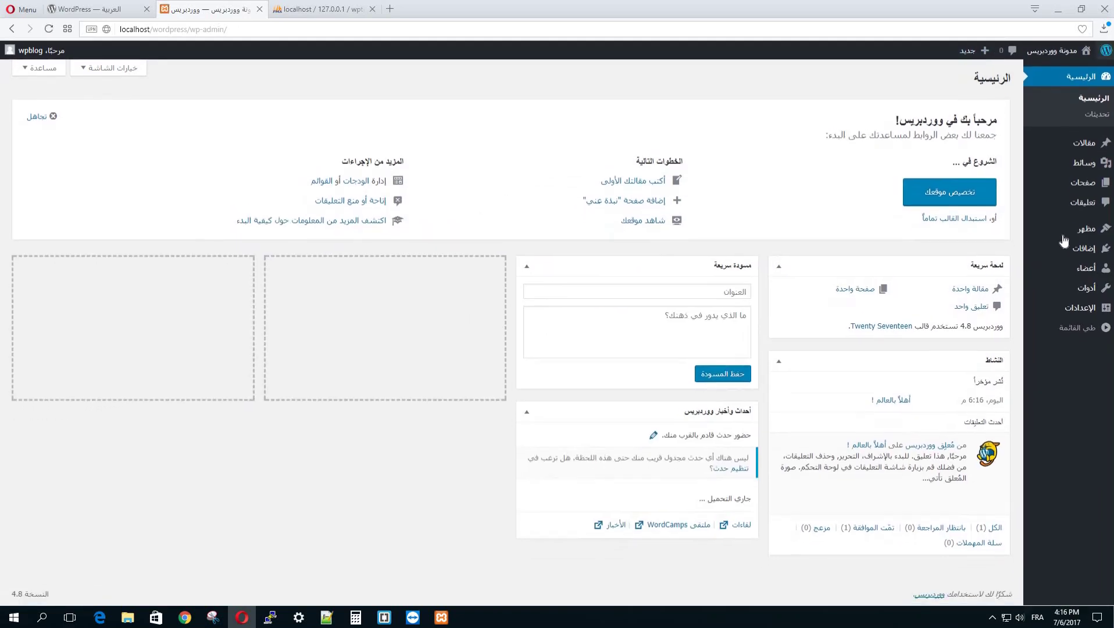